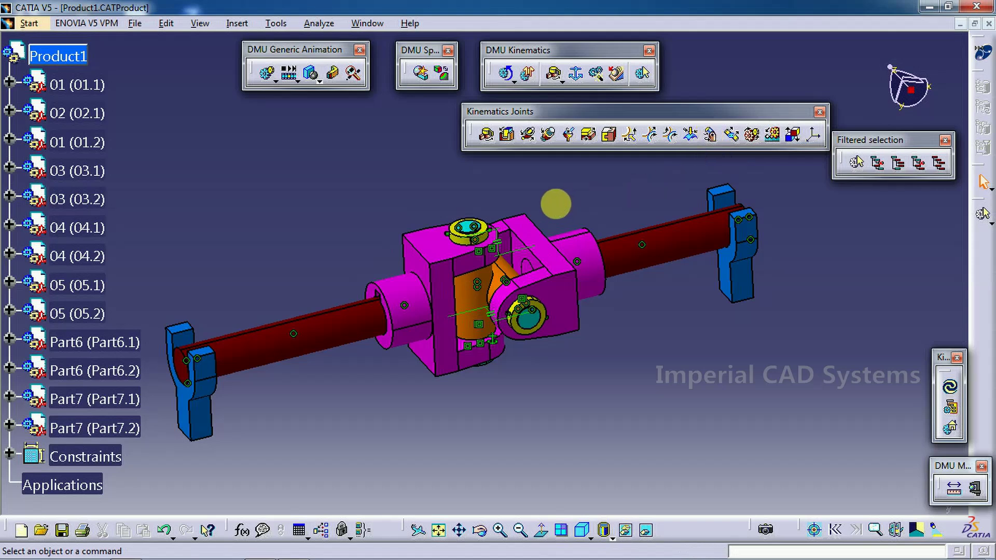
# Create Mechanism.1 and make the left blue fork, Part7.1, its fixed part.
pyautogui.moveTo(556, 203); pyautogui.dragTo(641, 208, button='middle')
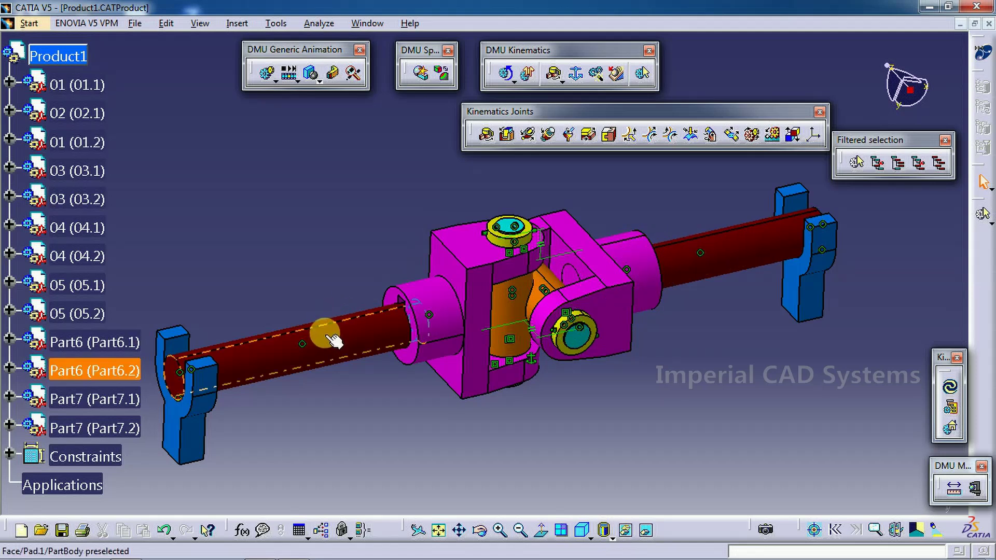
pyautogui.moveTo(344, 356); pyautogui.dragTo(363, 357, button='middle')
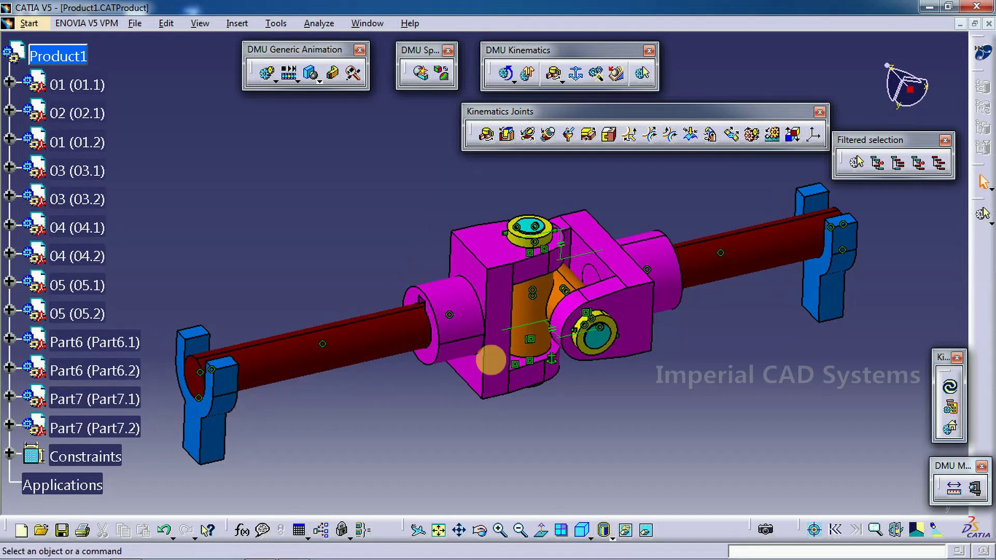
pyautogui.moveTo(475, 208); pyautogui.dragTo(497, 244, button='middle')
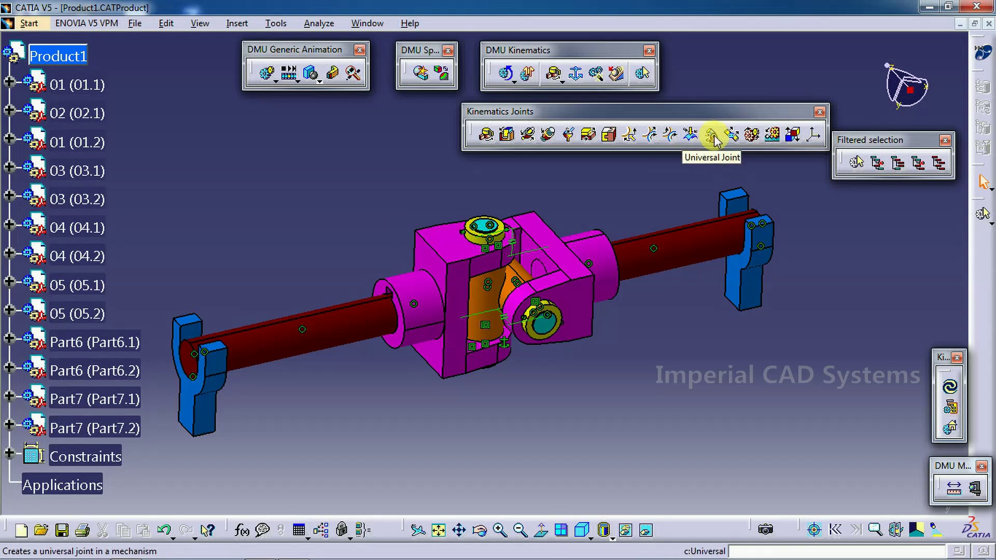
pyautogui.click(577, 76)
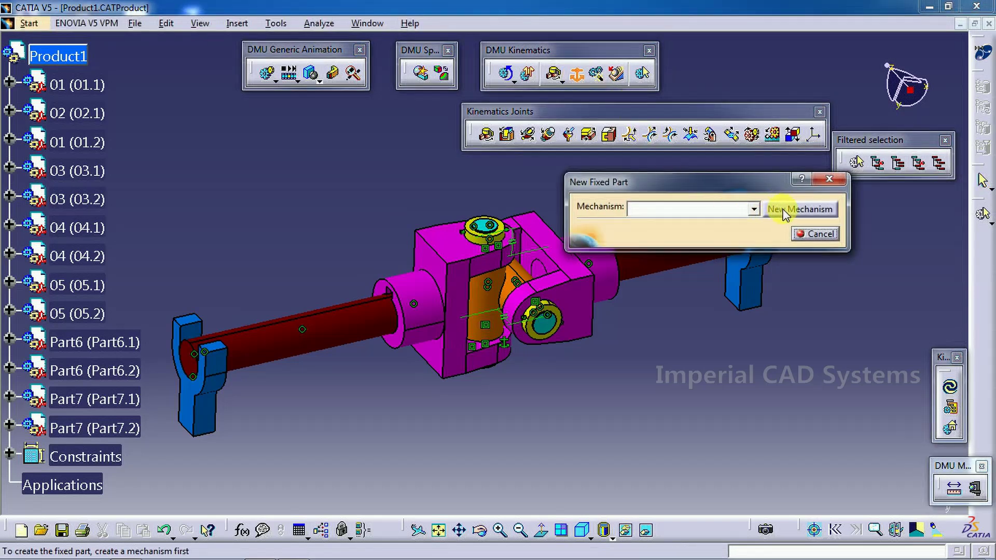
pyautogui.click(783, 213)
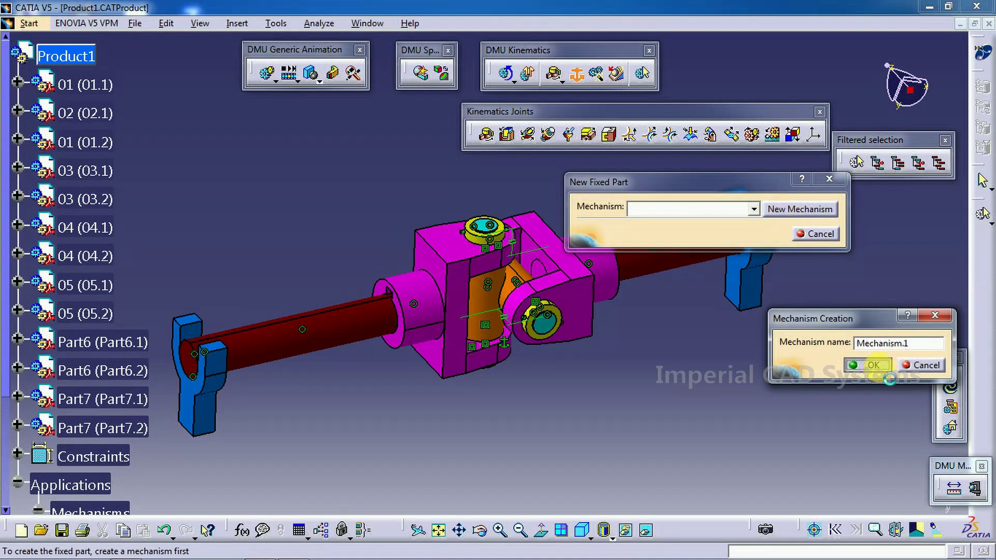
pyautogui.click(875, 365)
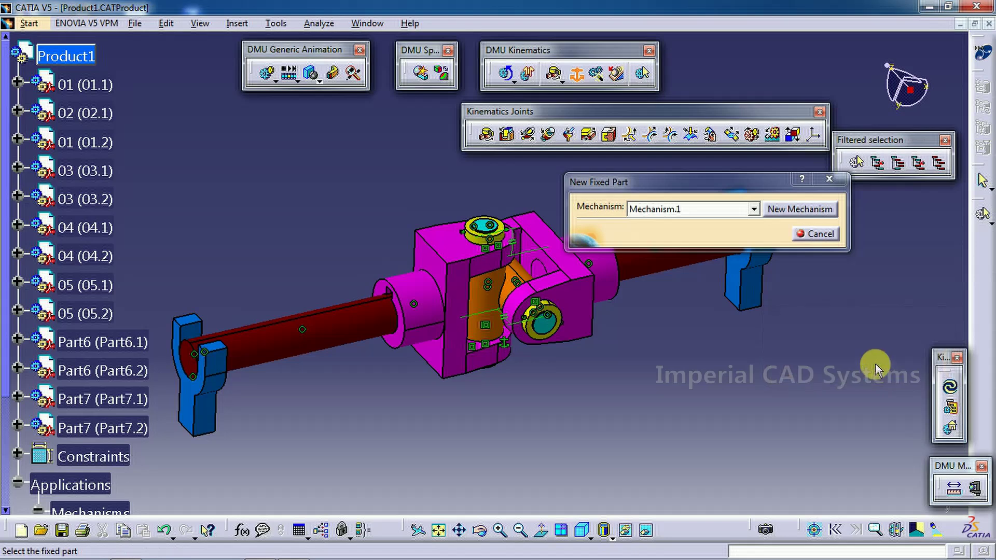
pyautogui.click(213, 421)
pyautogui.moveTo(312, 388); pyautogui.dragTo(438, 394, button='middle')
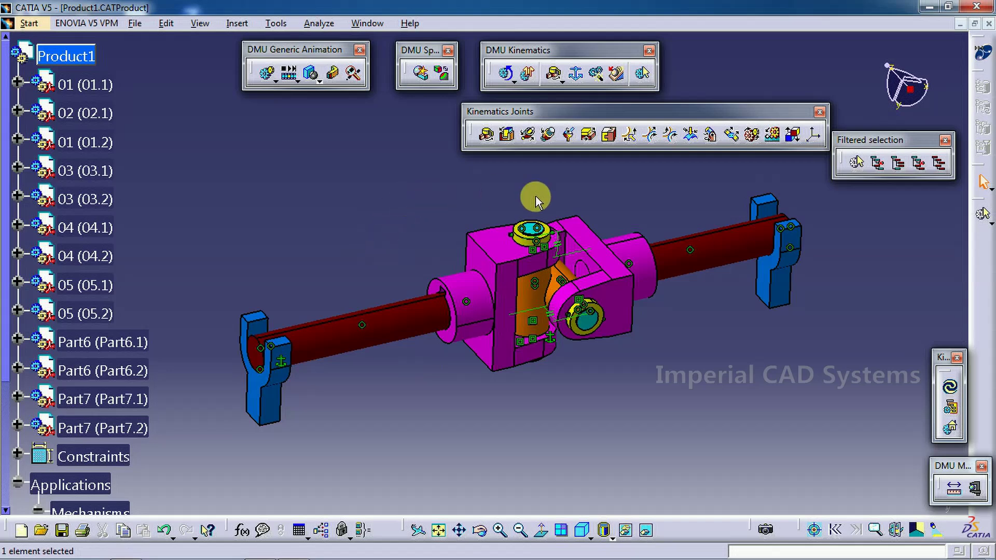
pyautogui.moveTo(658, 248); pyautogui.dragTo(639, 259, button='middle')
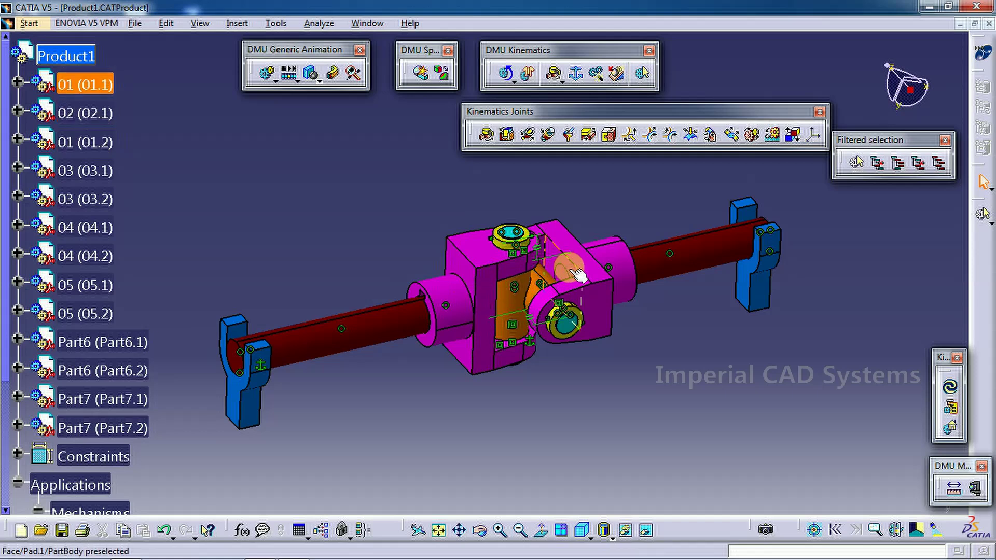
# Lock fork Part7.2 to fork Part7.1 with a rigid joint, Rigid.1, instead of a screw joint.
pyautogui.click(548, 133)
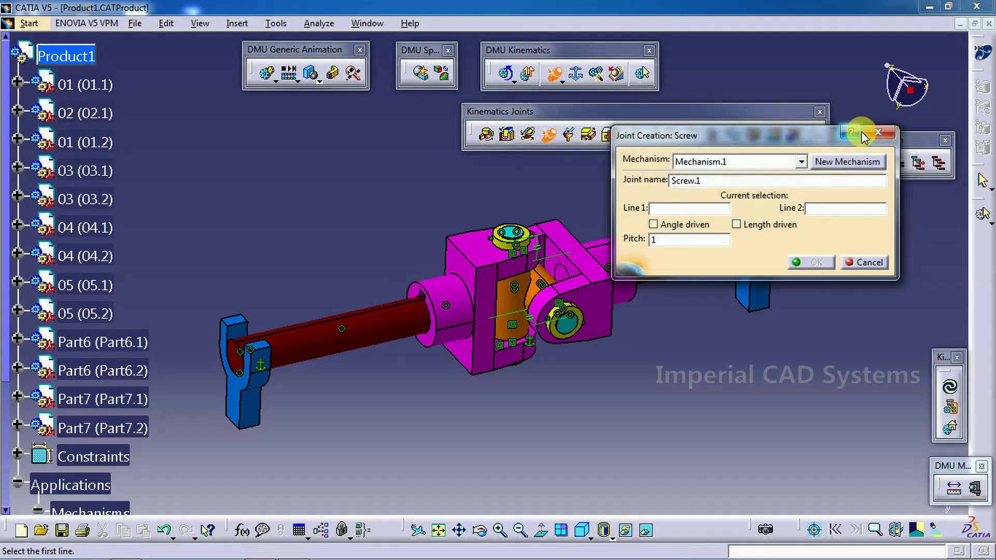
pyautogui.click(873, 133)
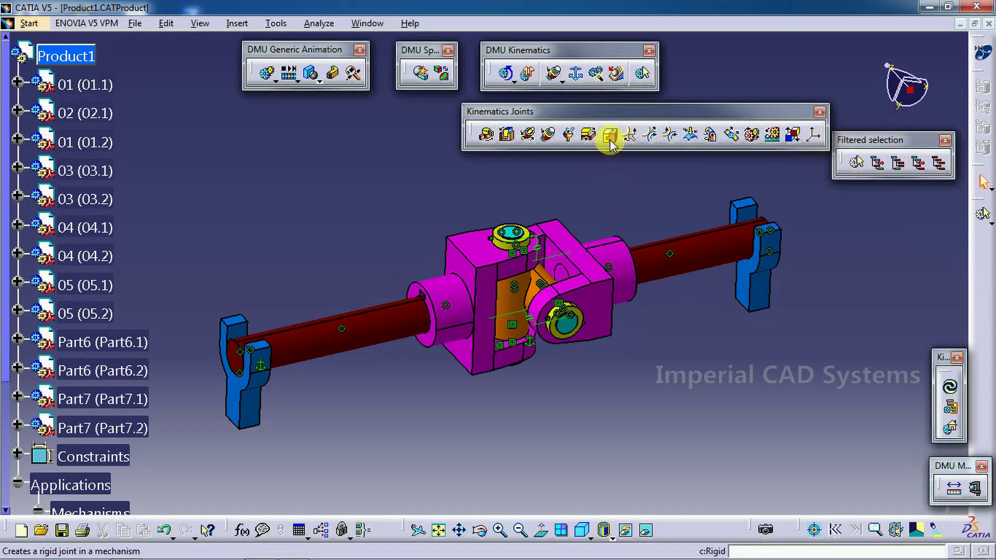
pyautogui.click(610, 144)
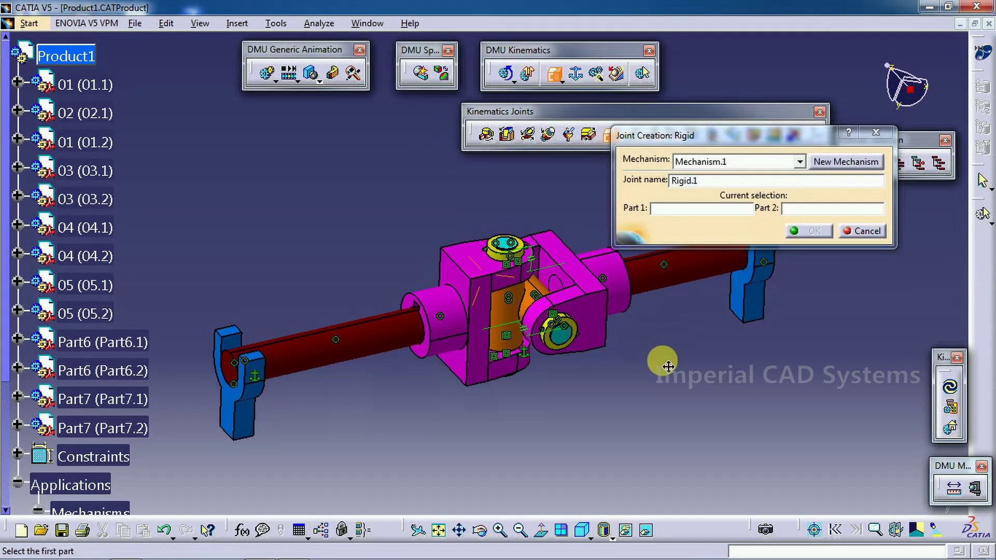
pyautogui.click(730, 349)
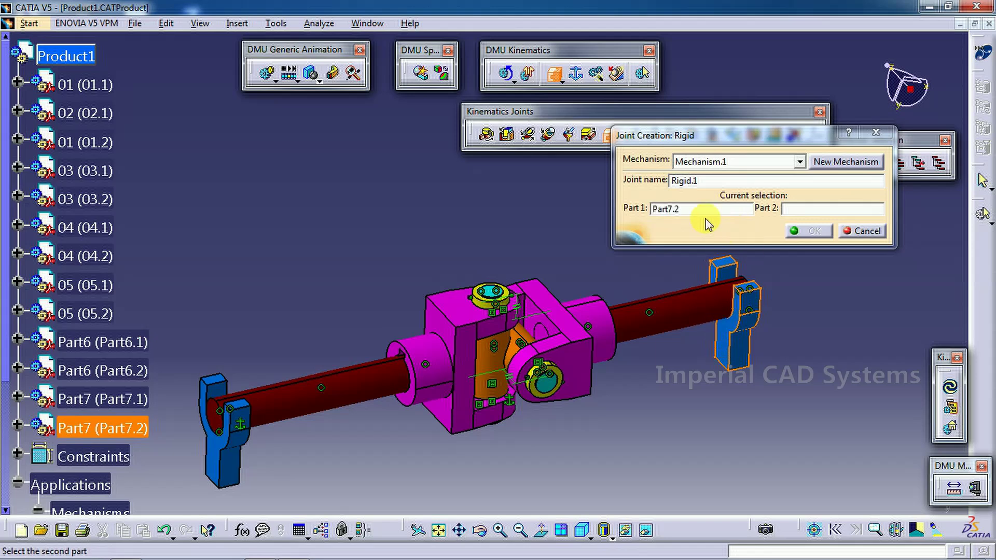
pyautogui.click(232, 456)
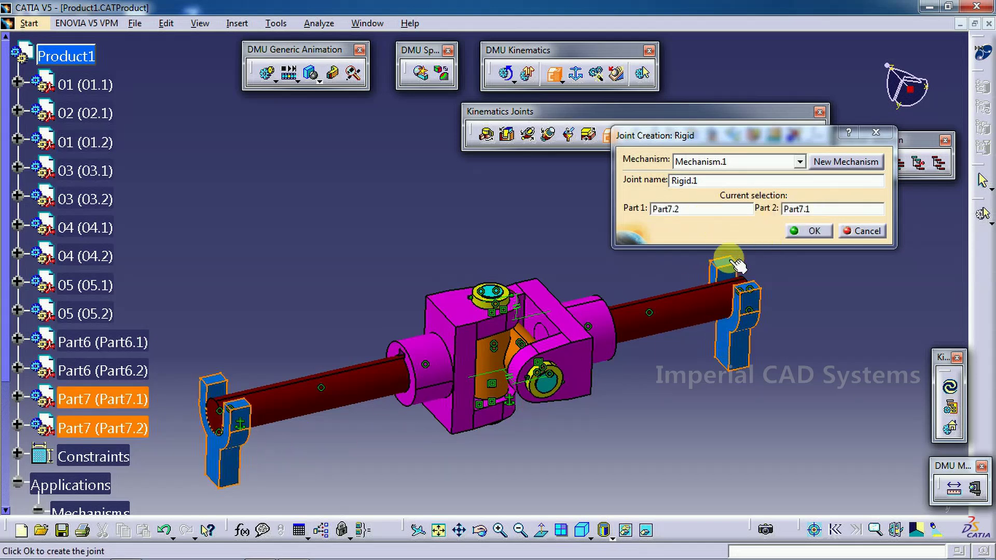
pyautogui.click(812, 232)
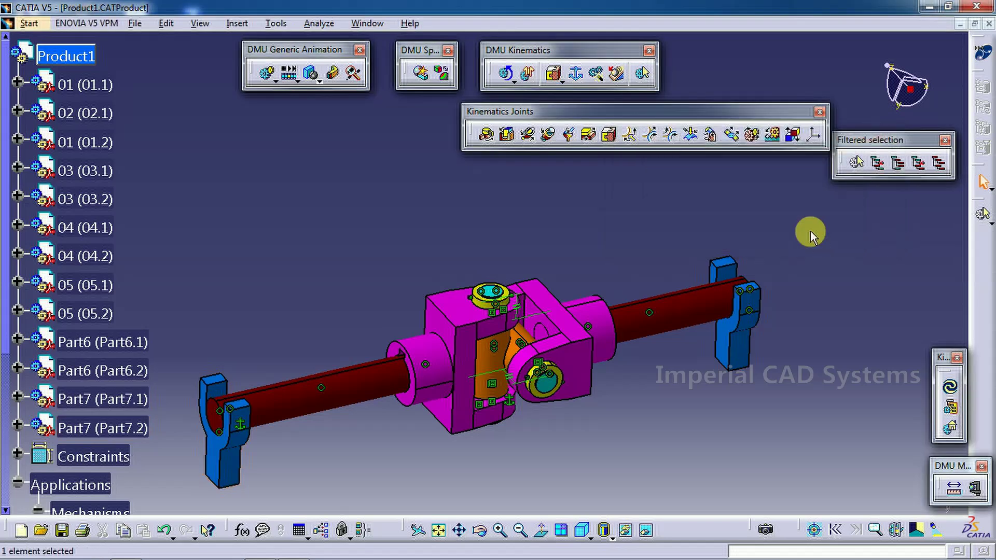
# Start a revolute joint on the axes of shaft 01.2 and fork Part7.1.
pyautogui.click(487, 136)
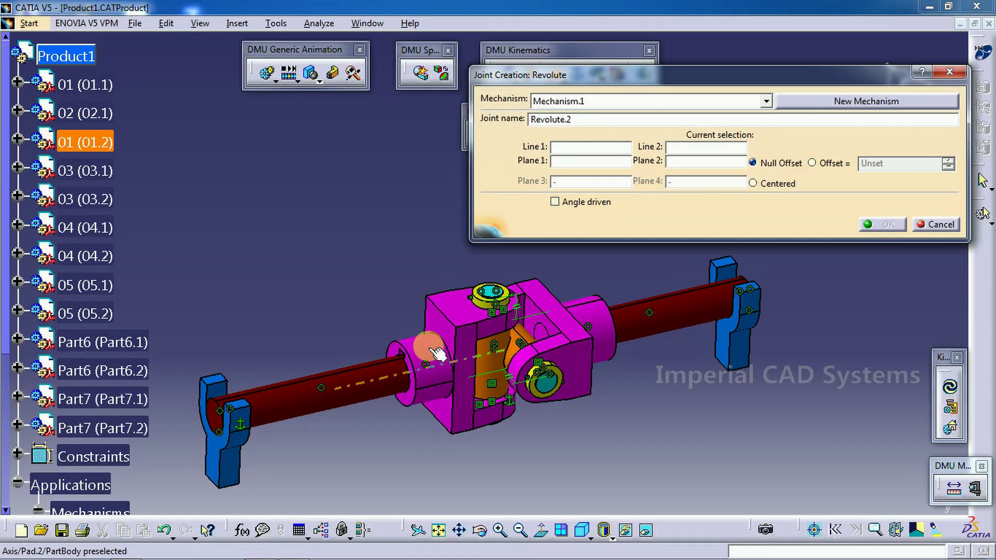
pyautogui.click(436, 352)
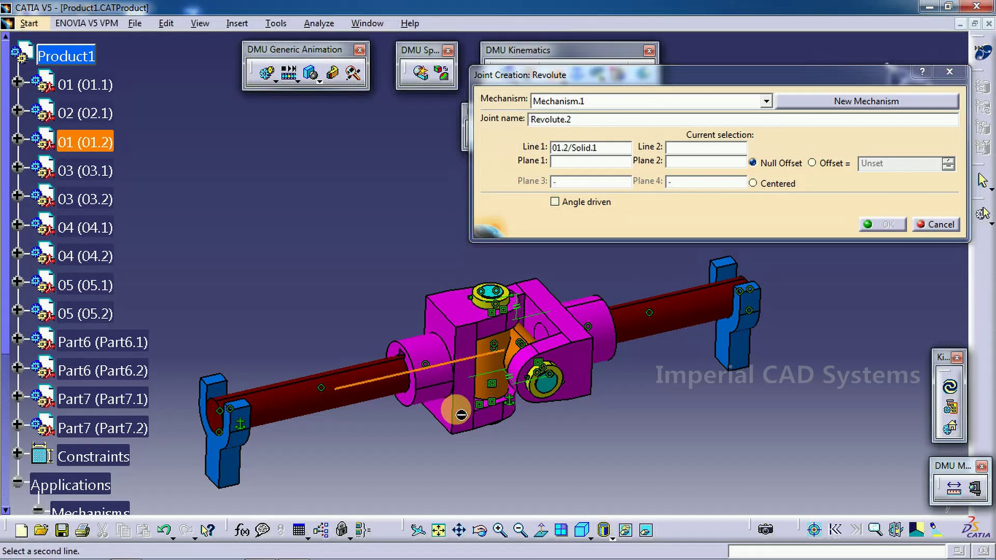
pyautogui.keyDown('ctrl'); pyautogui.moveTo(456, 406); pyautogui.dragTo(437, 438, button='middle'); pyautogui.keyUp('ctrl')
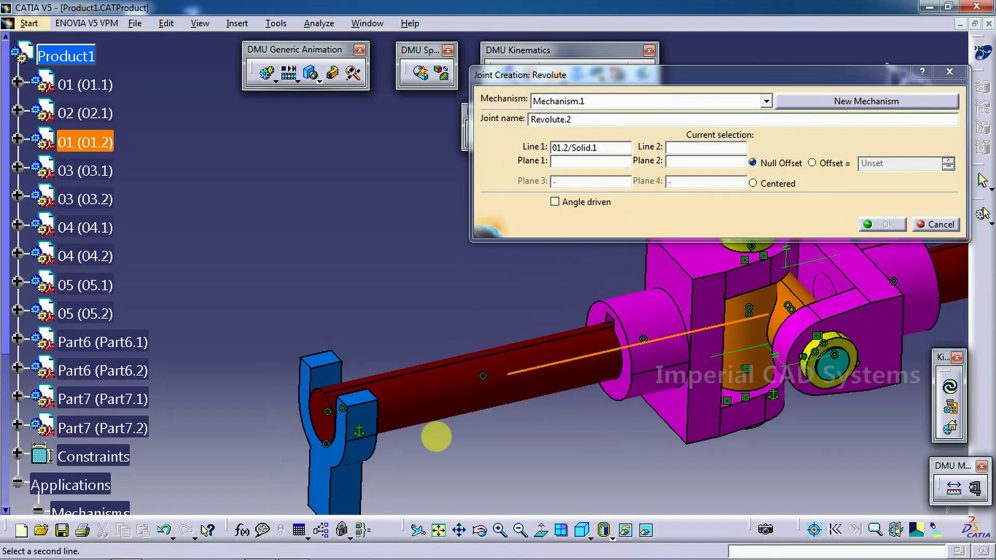
pyautogui.click(363, 463)
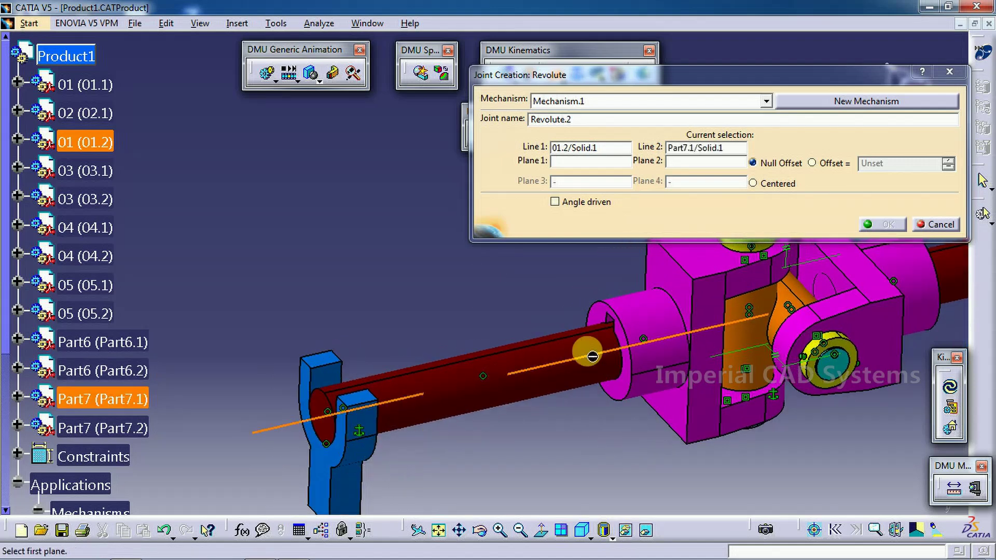
pyautogui.click(616, 173)
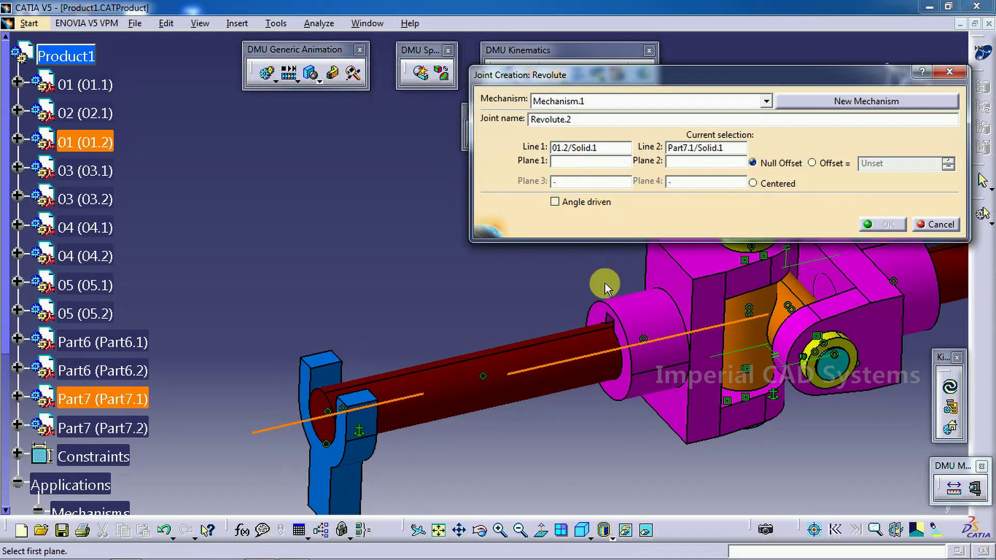
# Use the pink bore and blue fork faces at a 10.918in offset, angle driven, and create the joint.
pyautogui.click(602, 318)
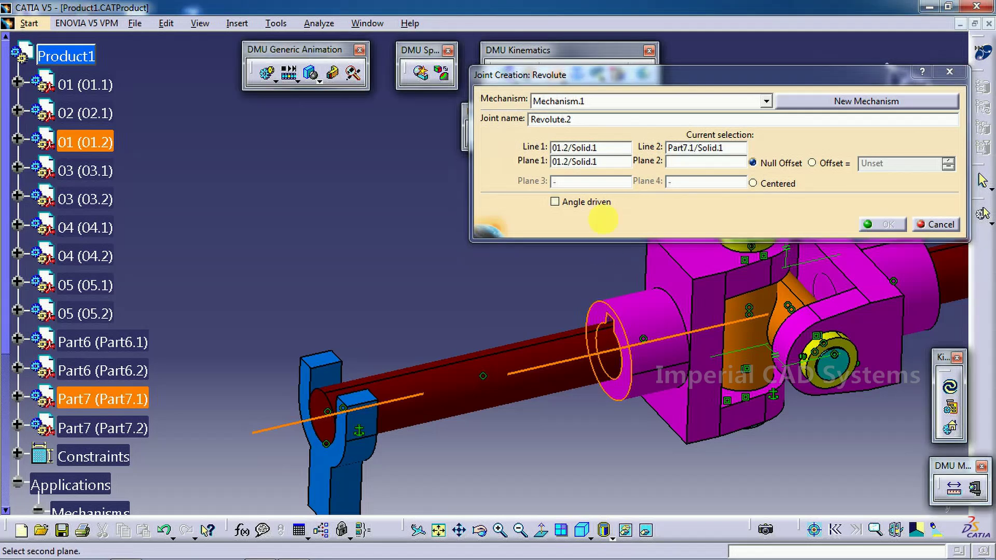
pyautogui.click(320, 456)
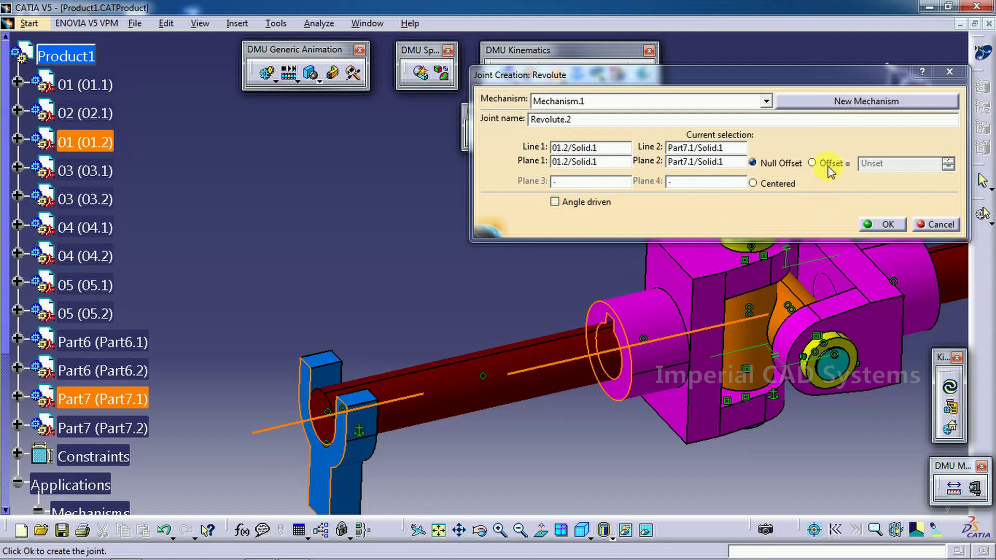
pyautogui.click(812, 163)
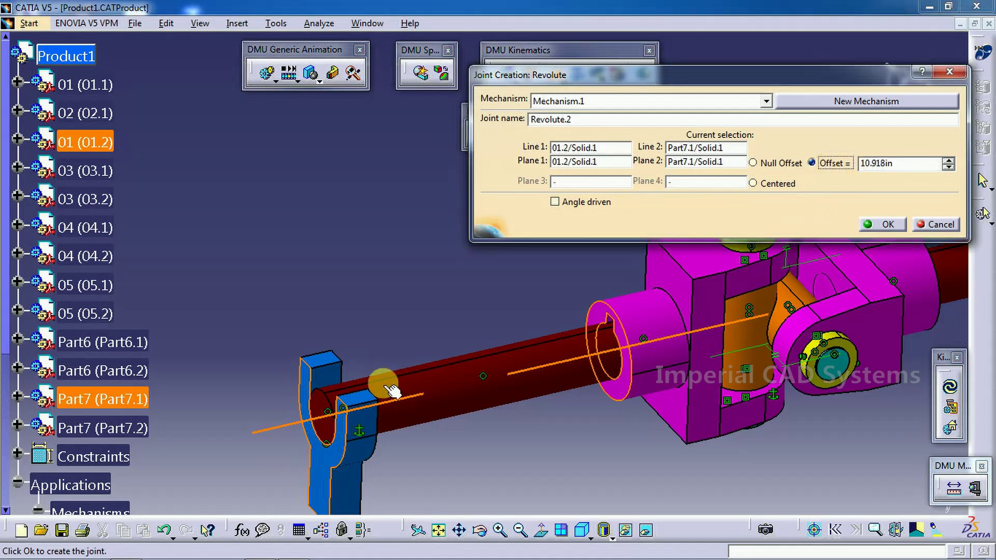
pyautogui.moveTo(622, 290); pyautogui.dragTo(539, 287, button='middle')
pyautogui.click(570, 203)
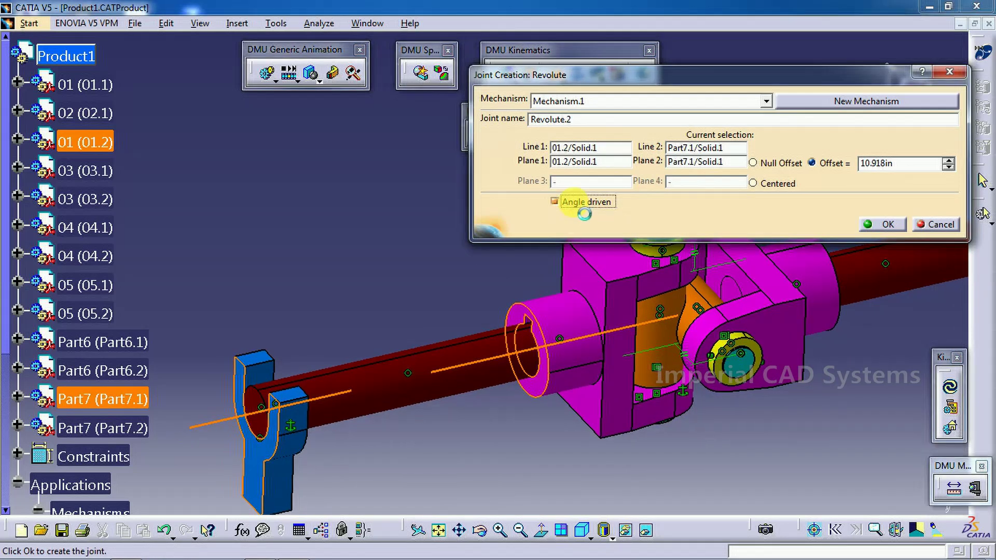
pyautogui.click(884, 226)
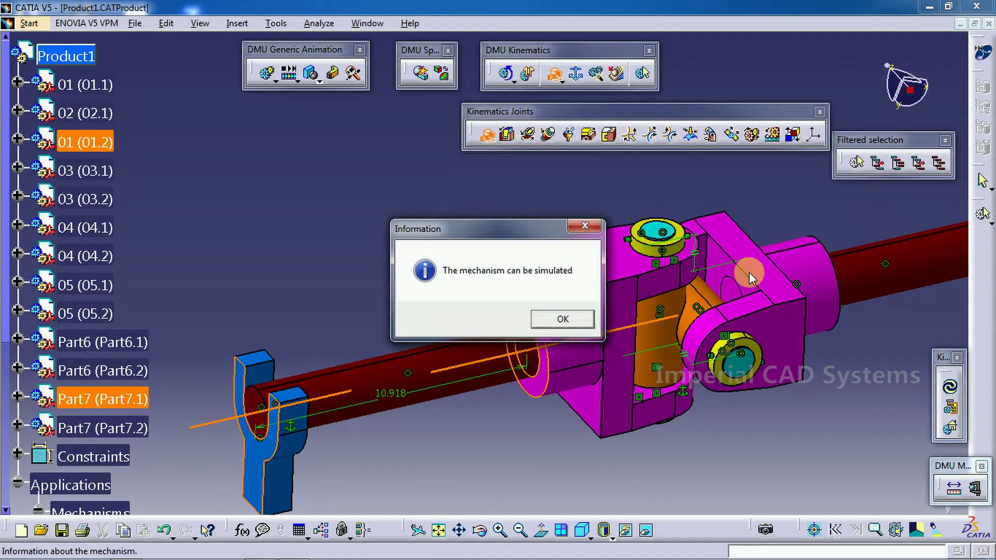
pyautogui.click(563, 319)
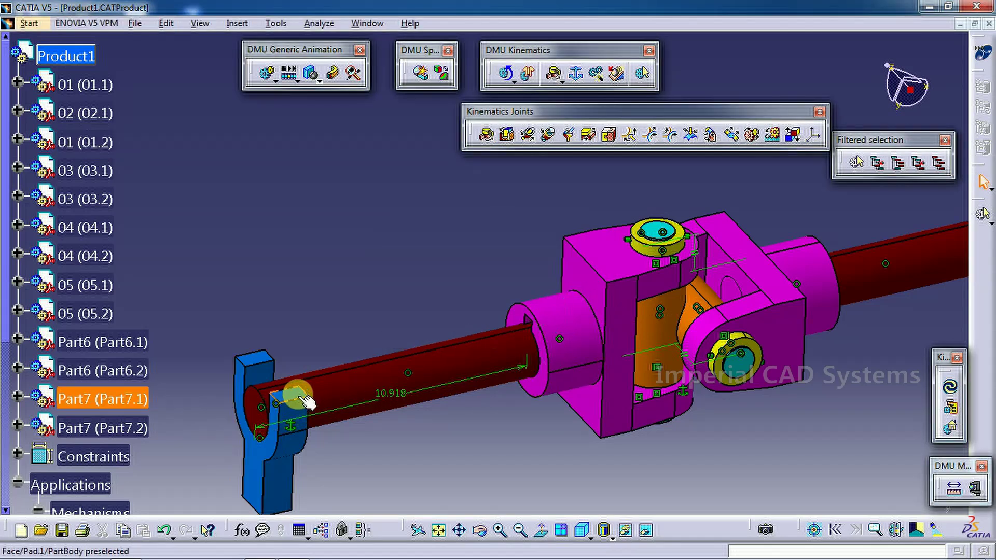
pyautogui.moveTo(756, 270); pyautogui.dragTo(533, 194, button='middle')
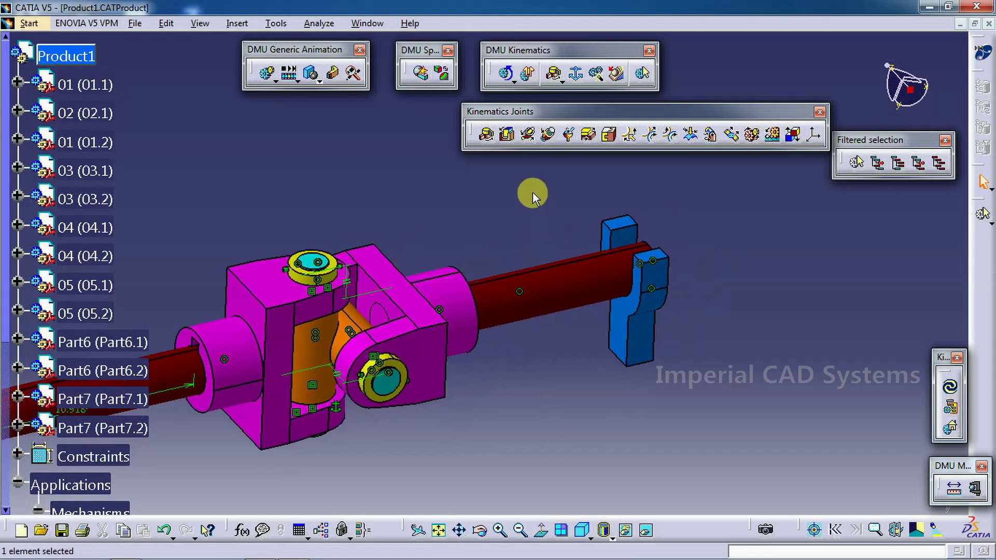
# Create Revolute.3 on the Part7.2 and shaft 01.1 axes and faces with a 7.191in offset.
pyautogui.click(487, 136)
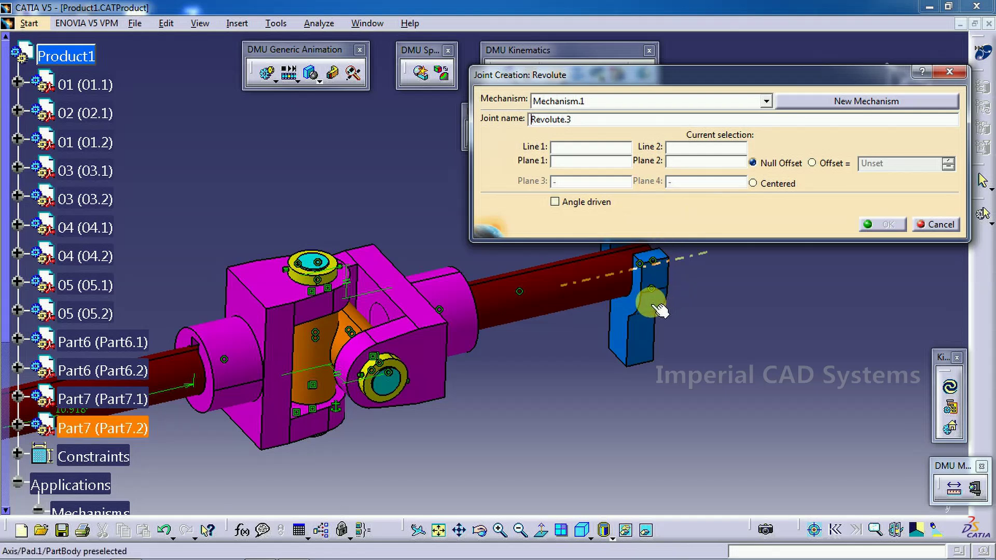
pyautogui.click(654, 306)
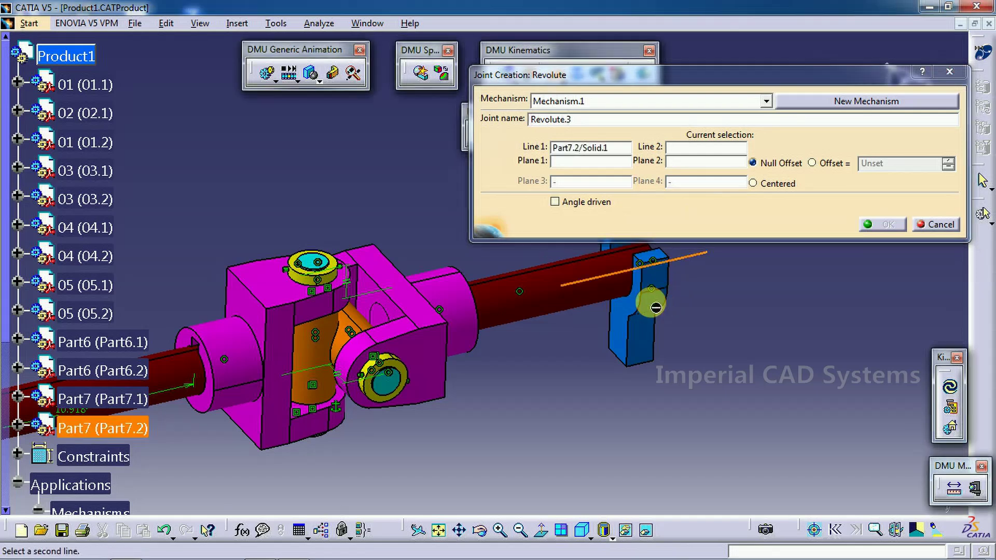
pyautogui.click(459, 299)
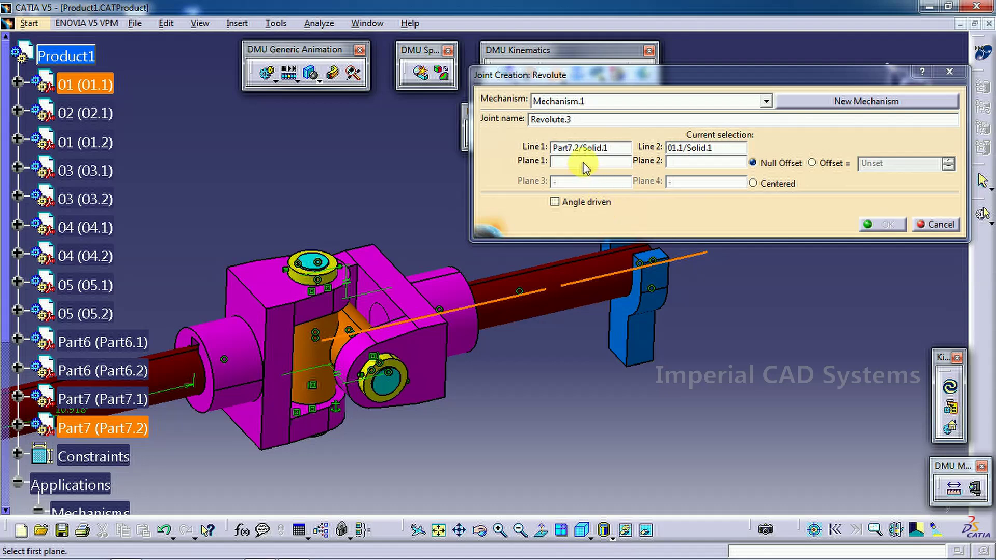
pyautogui.click(625, 342)
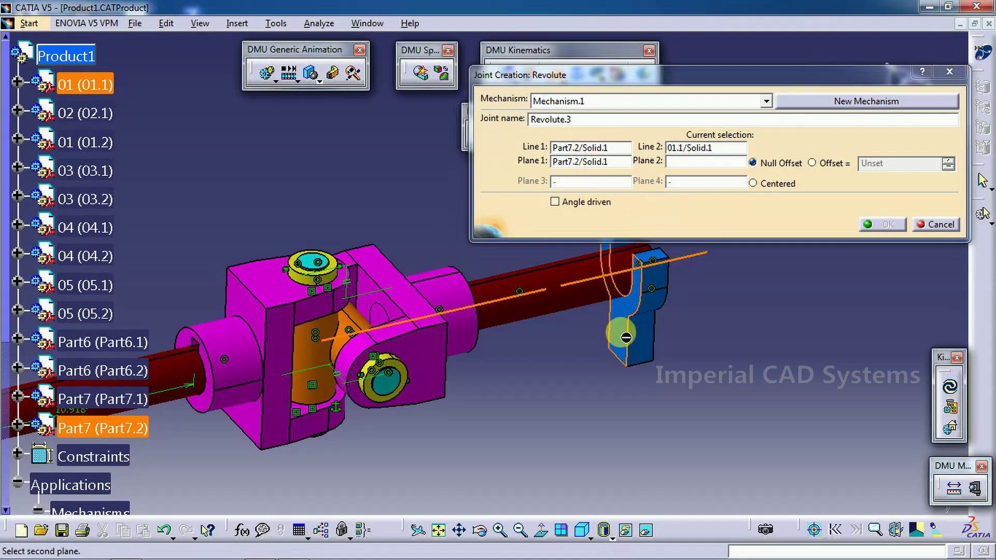
pyautogui.moveTo(677, 289); pyautogui.dragTo(677, 204, button='middle')
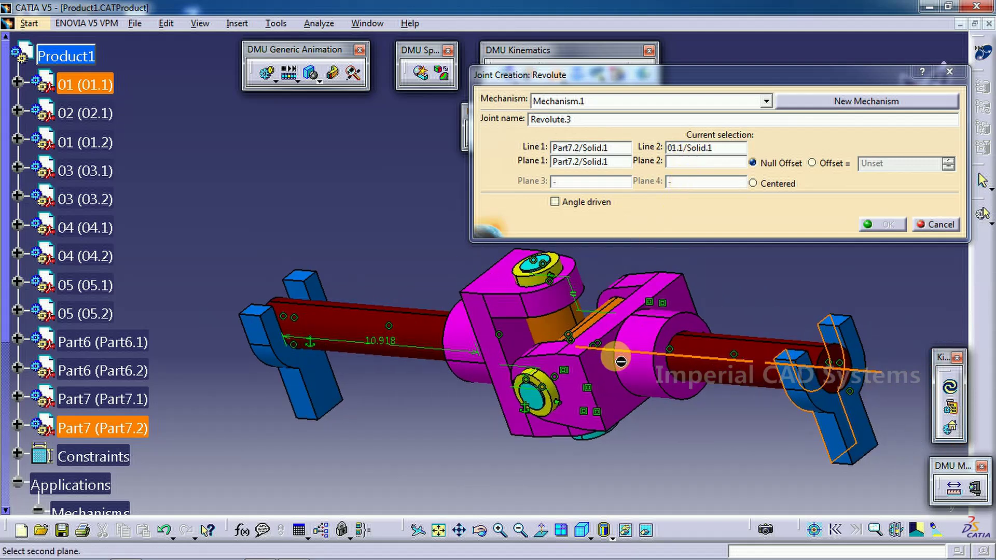
pyautogui.click(671, 344)
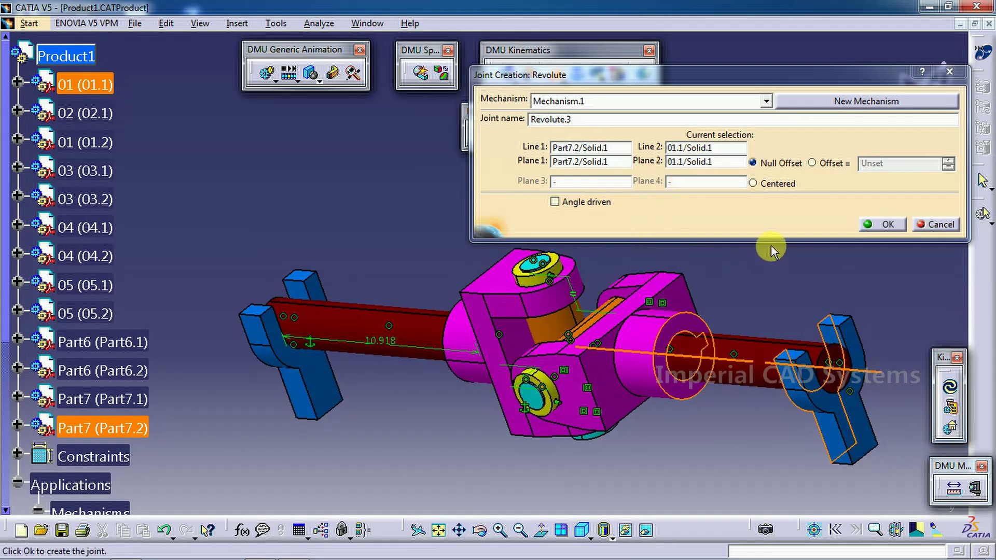
pyautogui.click(824, 164)
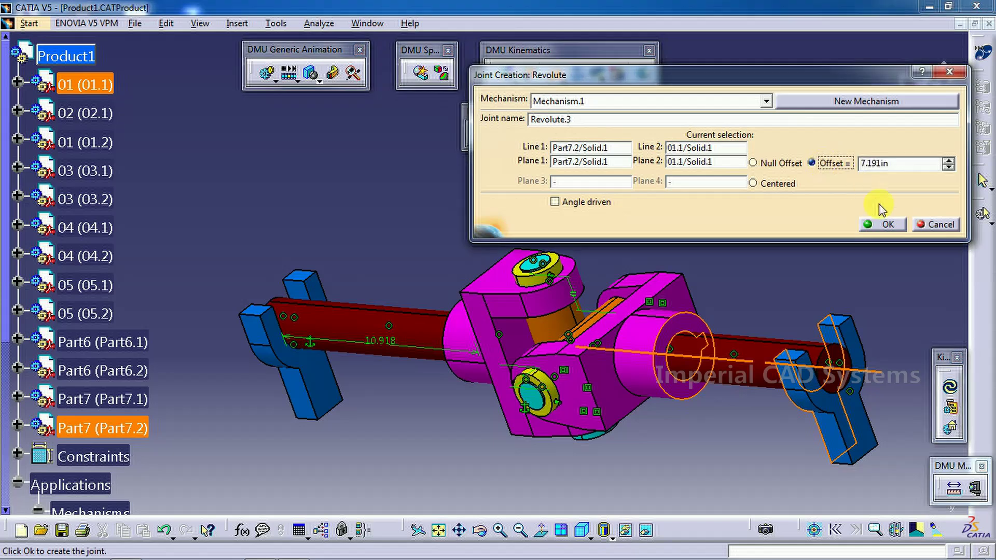
pyautogui.click(888, 224)
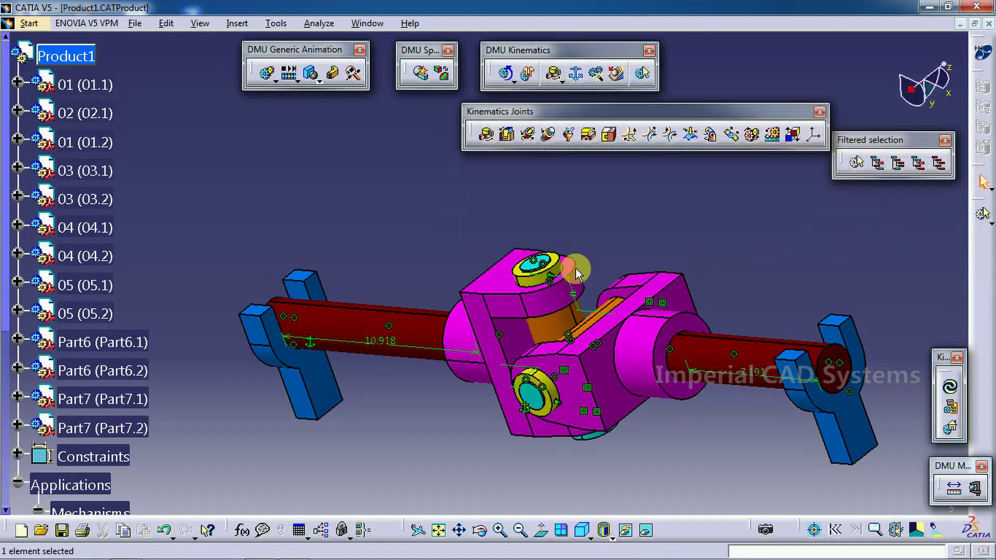
pyautogui.moveTo(405, 245); pyautogui.dragTo(715, 174, button='middle')
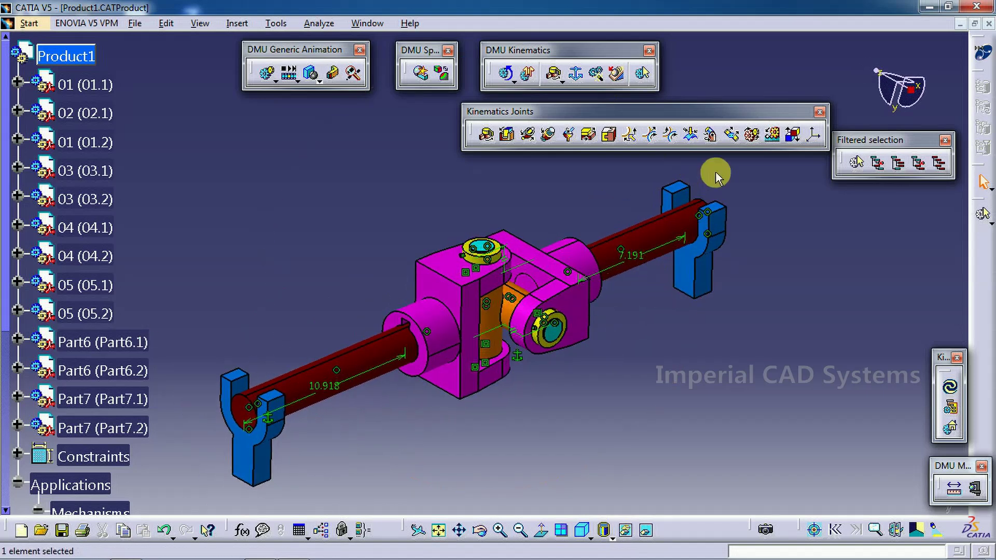
# Add universal joint U Joint.4 with shaft 01.2 as Spin 1 and shaft 01.1 as Spin 2.
pyautogui.click(710, 136)
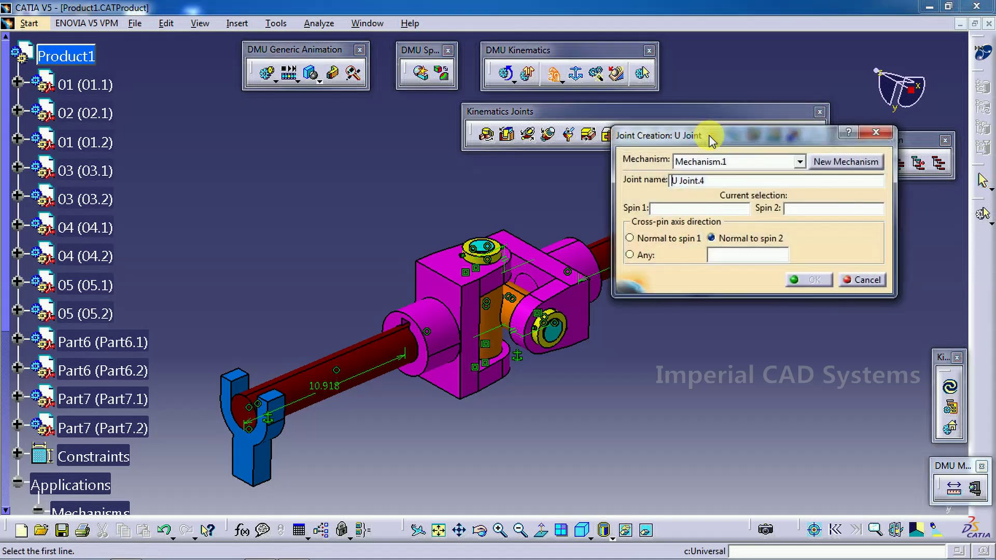
pyautogui.moveTo(597, 349); pyautogui.dragTo(533, 366, button='middle')
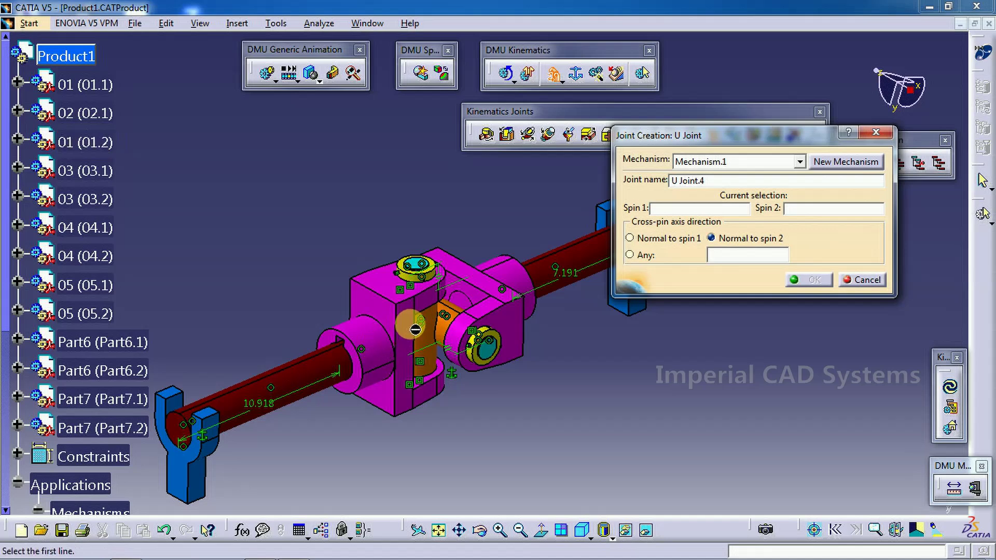
pyautogui.moveTo(367, 331); pyautogui.dragTo(376, 316, button='middle')
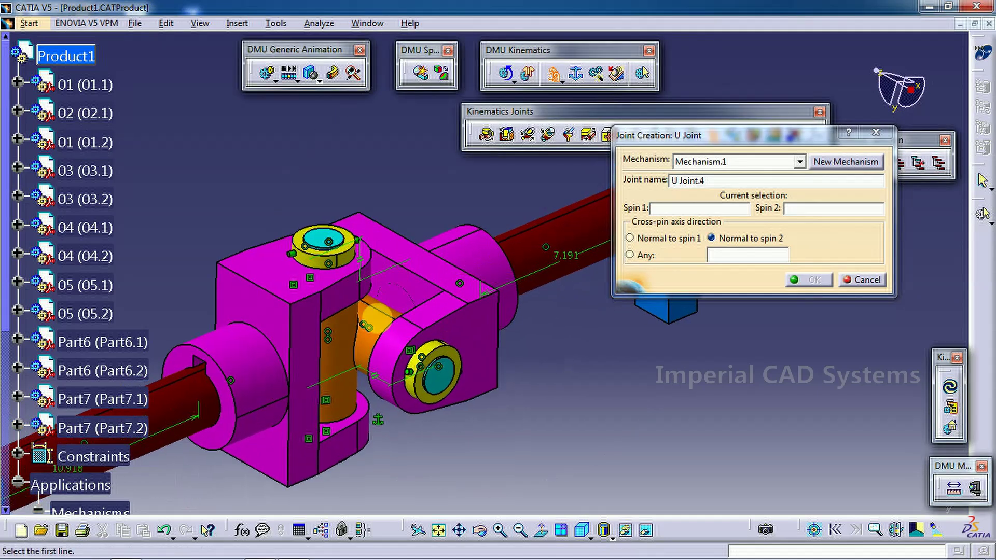
pyautogui.click(264, 378)
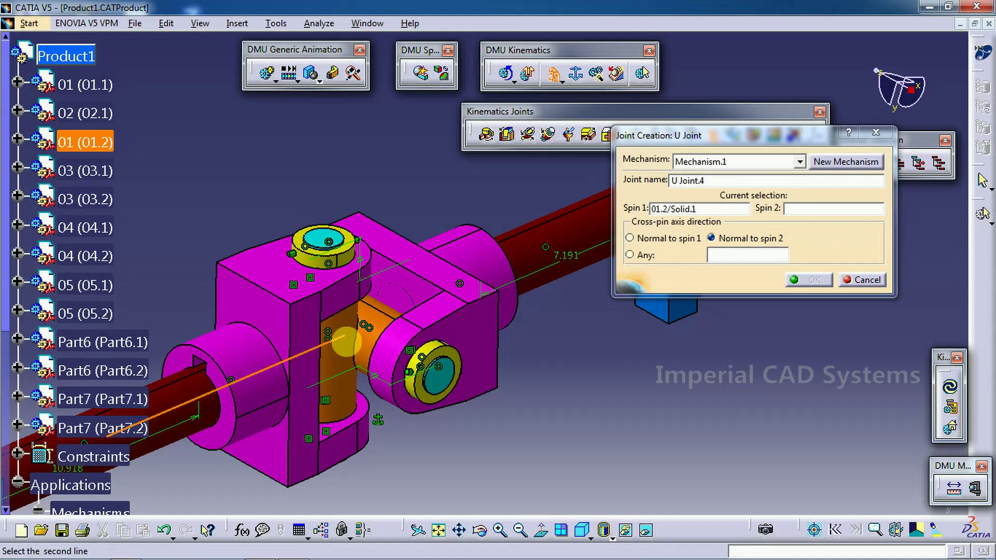
pyautogui.click(474, 255)
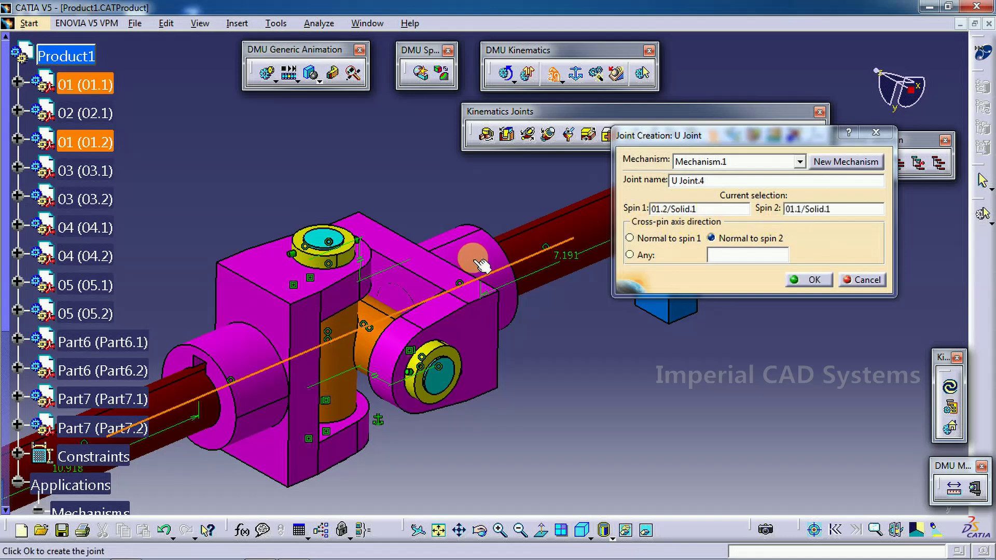
pyautogui.click(809, 279)
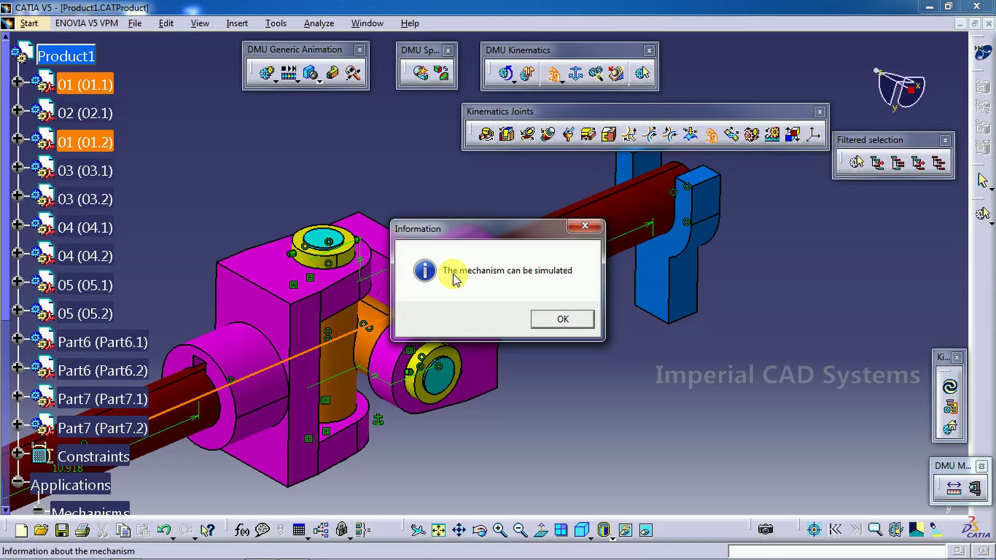
pyautogui.click(570, 316)
pyautogui.moveTo(574, 318)
pyautogui.mouseDown(button='middle')
pyautogui.moveTo(606, 295)
pyautogui.moveTo(618, 347)
pyautogui.moveTo(582, 312)
pyautogui.mouseUp(button='middle')
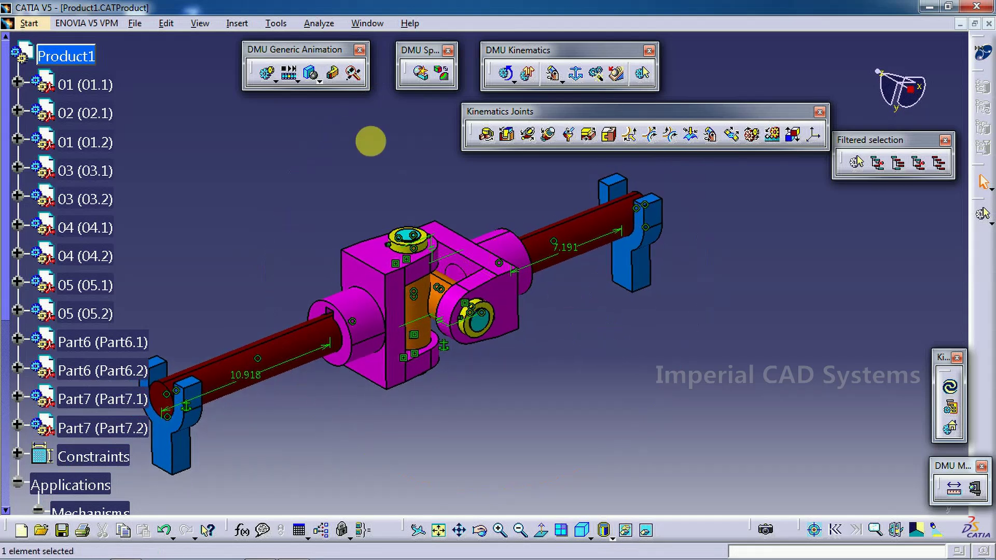
pyautogui.click(269, 79)
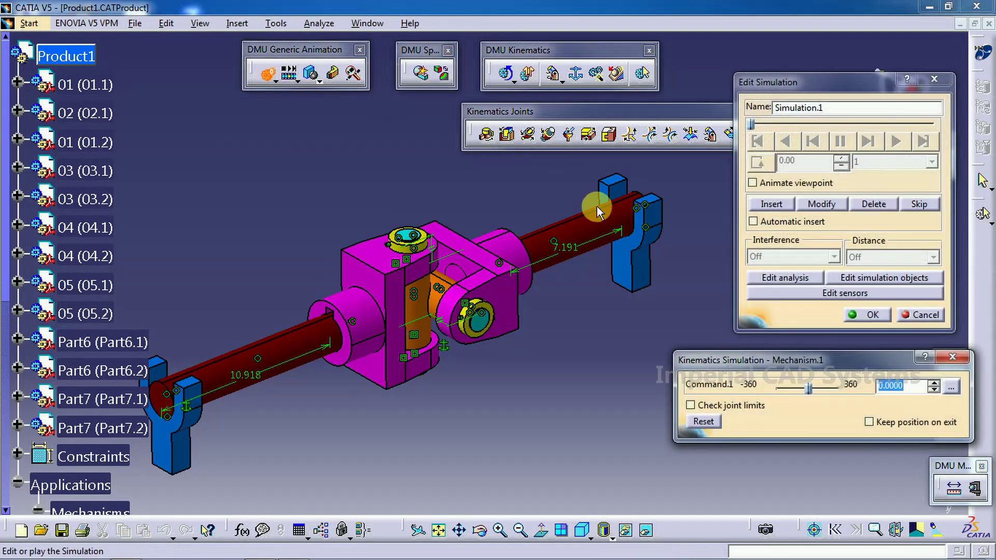
pyautogui.moveTo(808, 389); pyautogui.dragTo(789, 390)
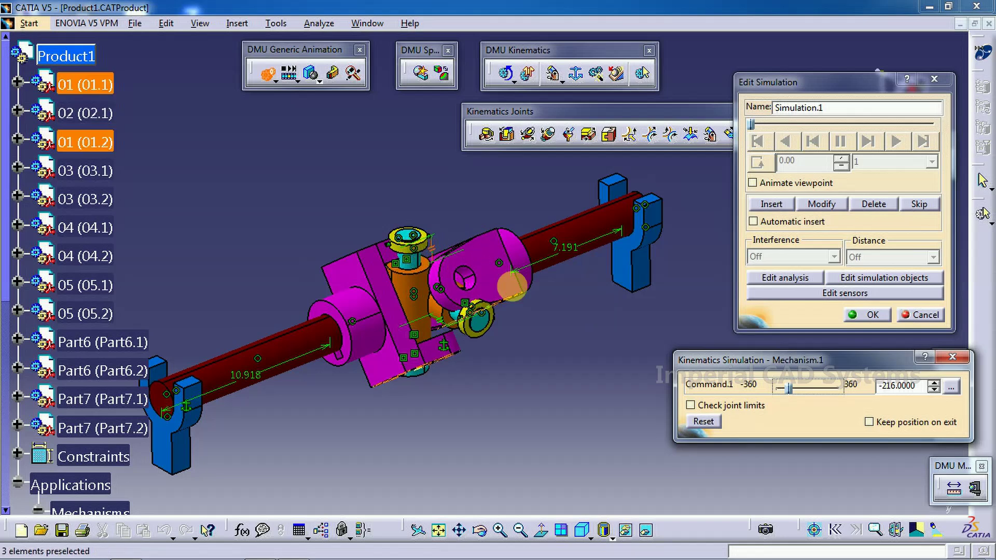
pyautogui.moveTo(786, 395); pyautogui.dragTo(808, 401)
pyautogui.moveTo(638, 275); pyautogui.dragTo(476, 267, button='middle')
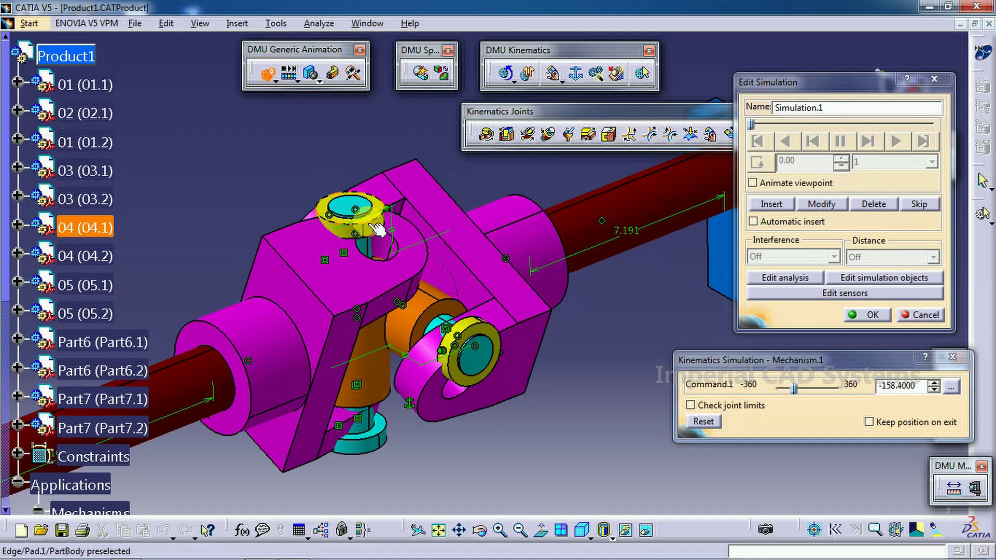
pyautogui.click(951, 357)
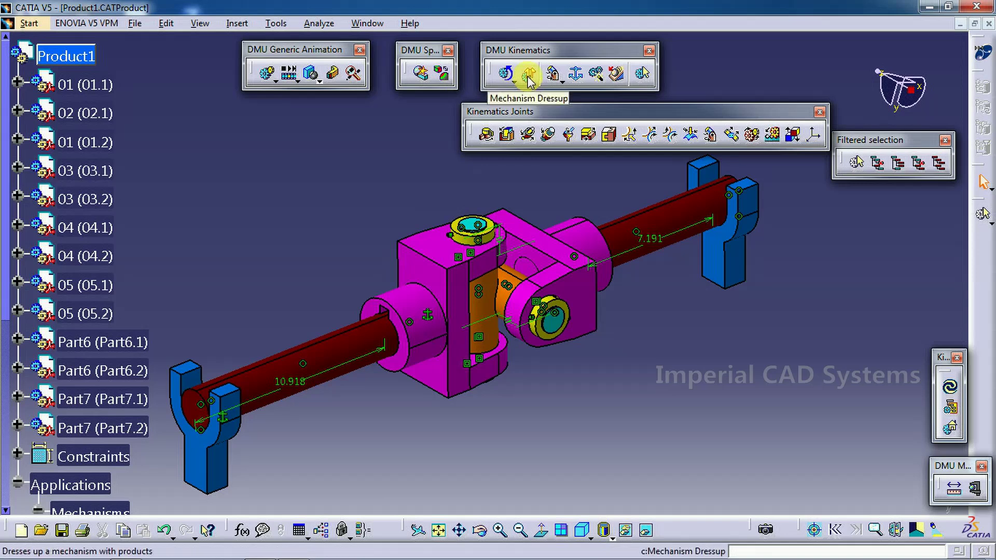
# Create a new dressup, Dressup.1, for Mechanism.1 and choose 01.2 as its link.
pyautogui.click(528, 76)
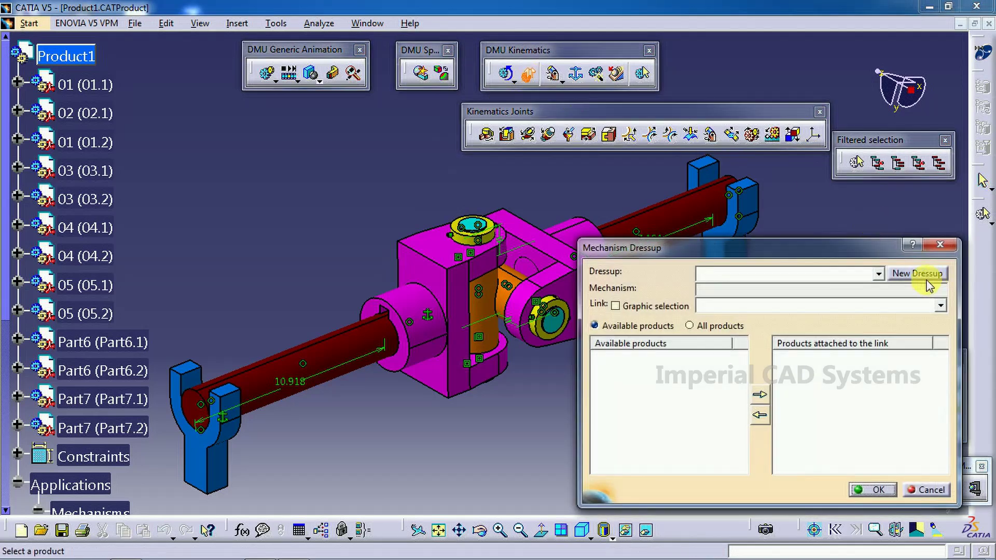
pyautogui.click(914, 280)
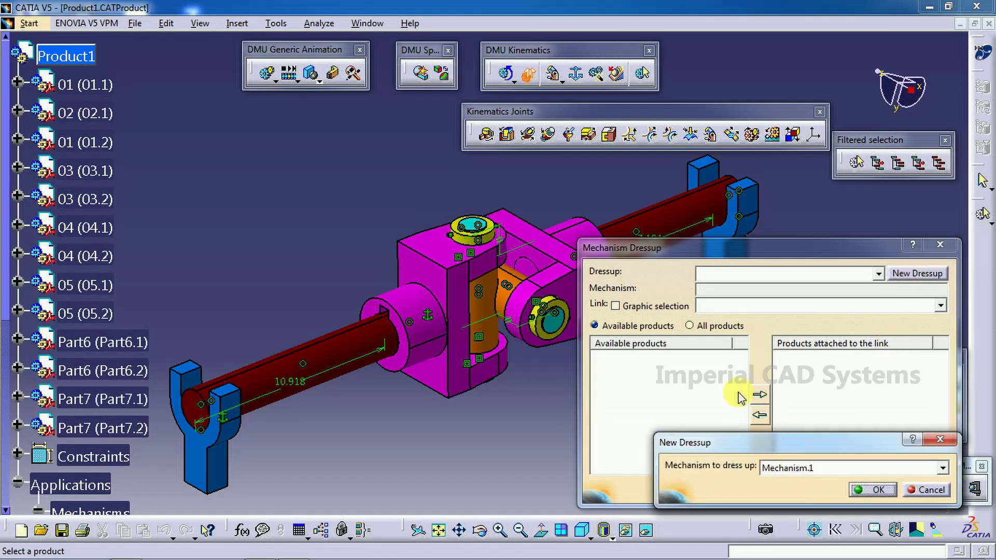
pyautogui.click(871, 489)
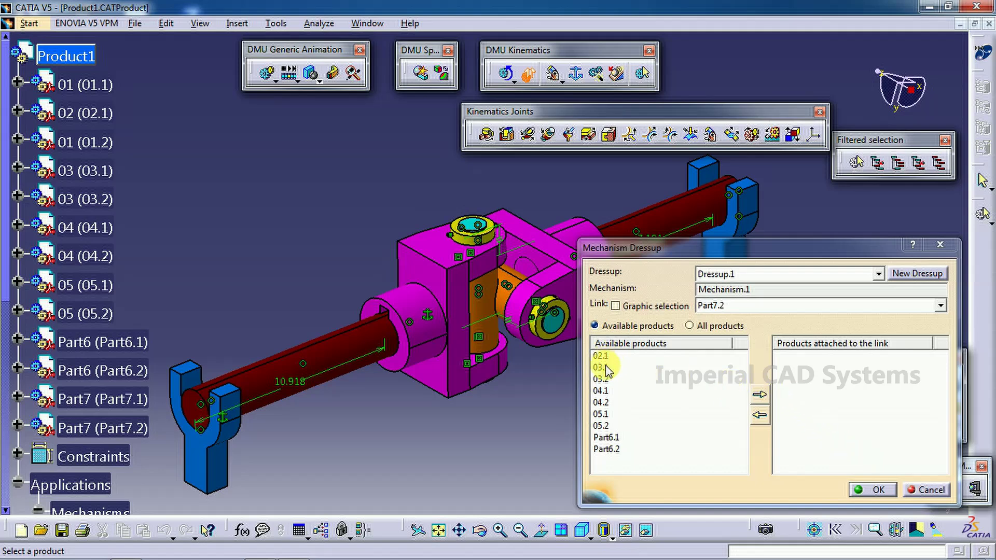
pyautogui.click(707, 306)
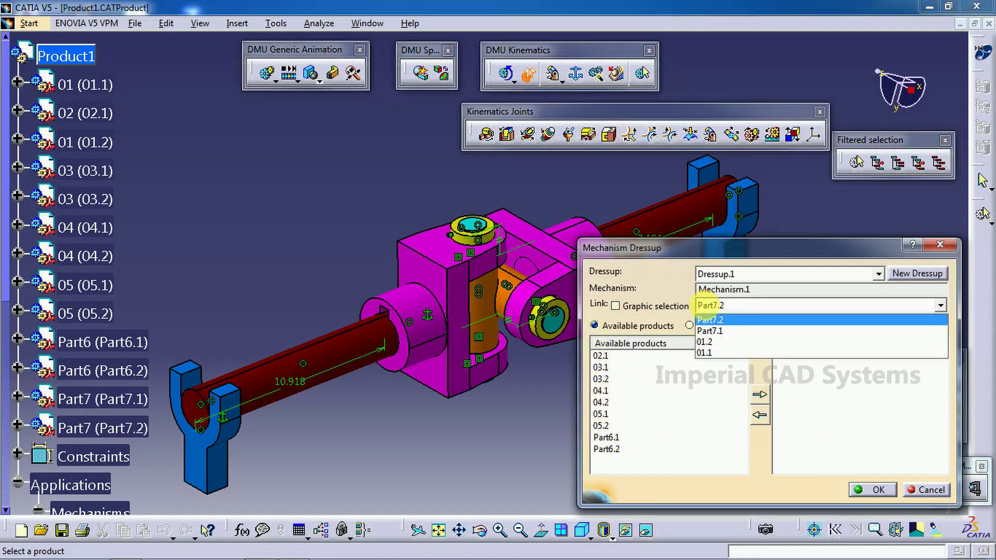
pyautogui.click(704, 342)
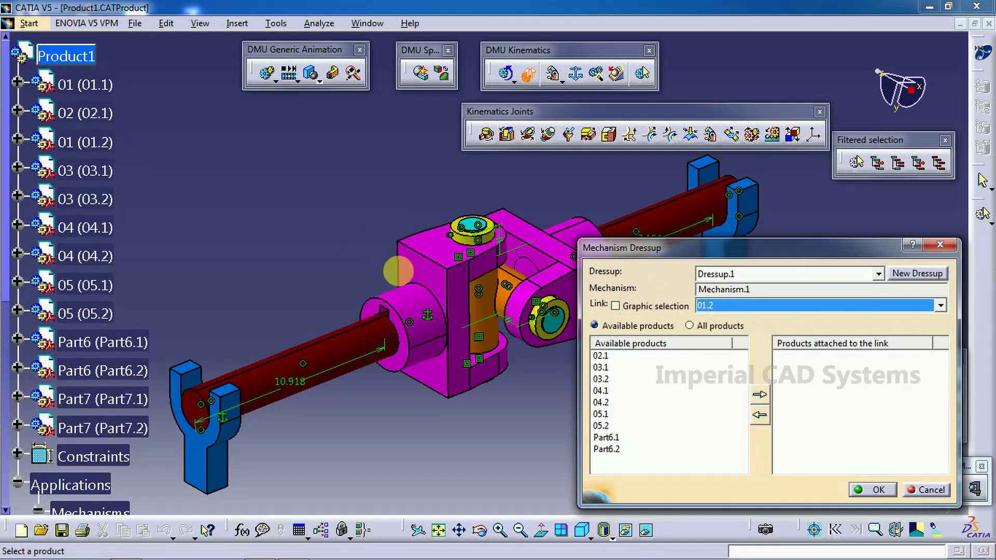
# Keep 01.2 as the link and pick products 02.1 through Part6.1 in the Available list.
pyautogui.moveTo(435, 271); pyautogui.dragTo(429, 294, button='middle')
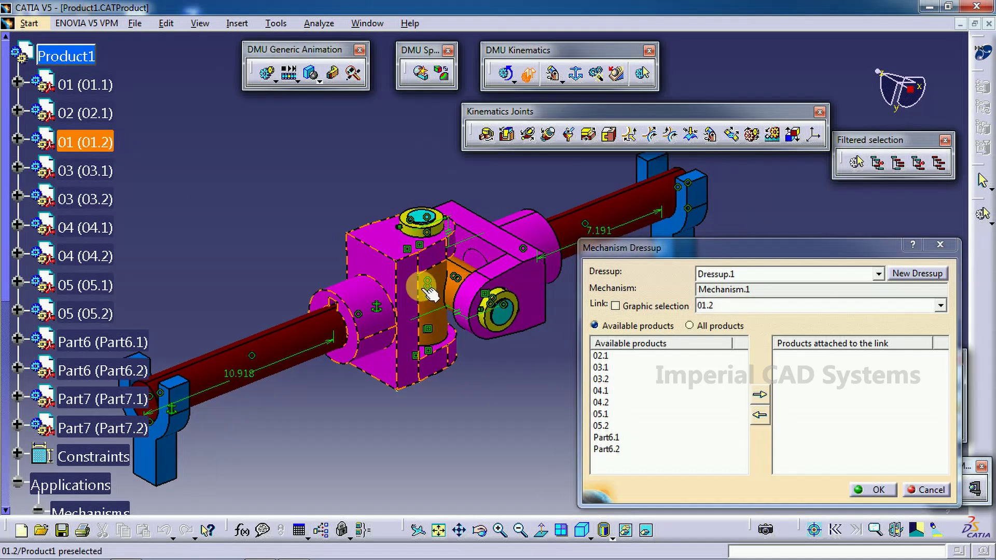
pyautogui.click(709, 306)
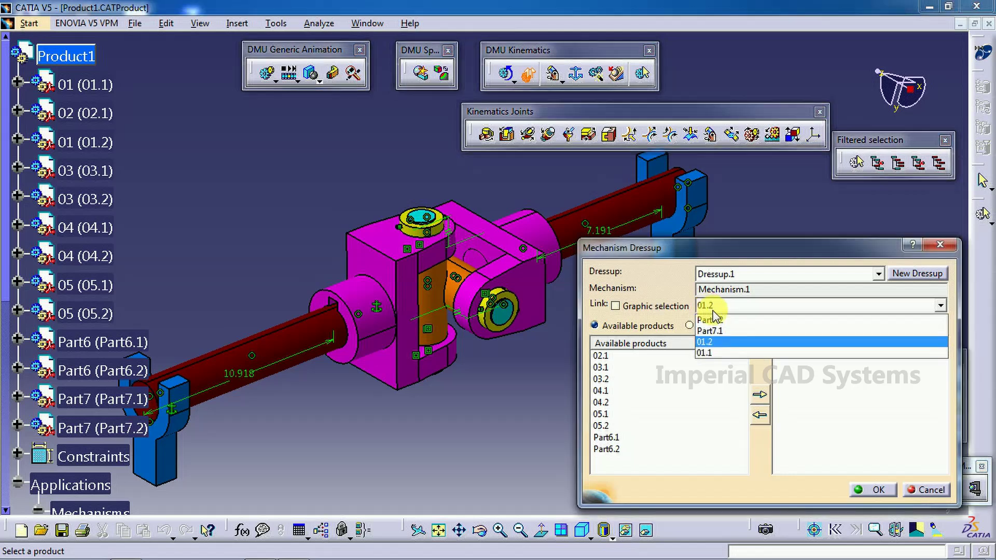
pyautogui.click(714, 341)
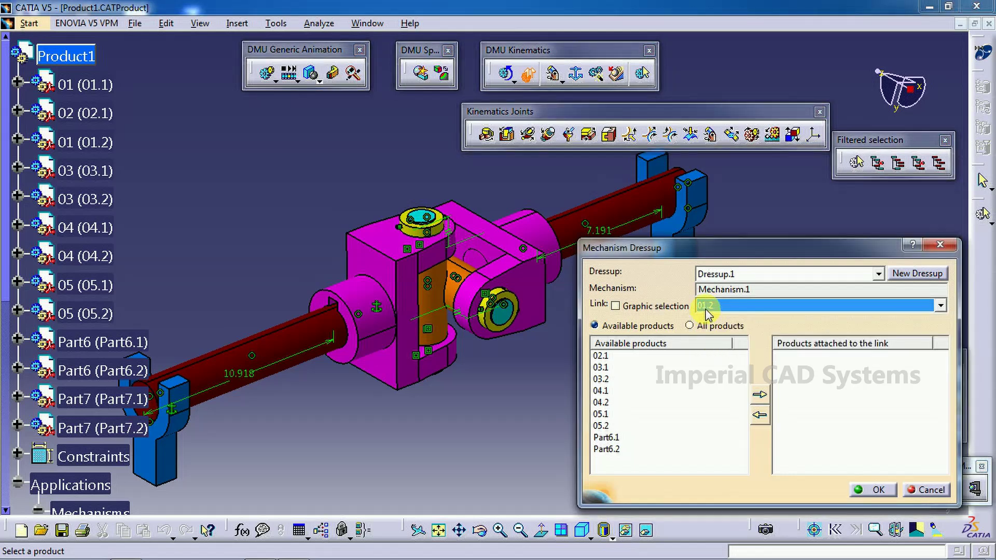
pyautogui.click(644, 476)
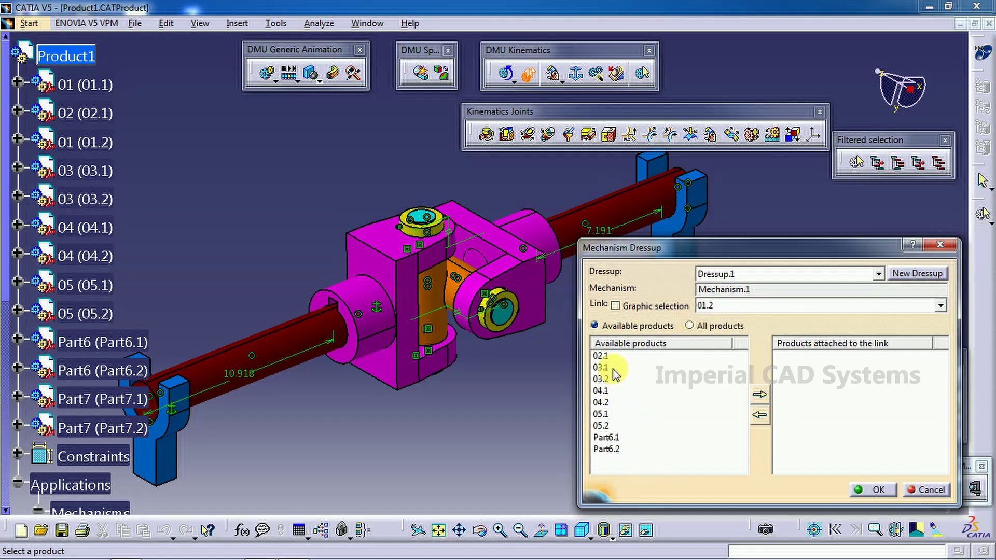
pyautogui.click(602, 357)
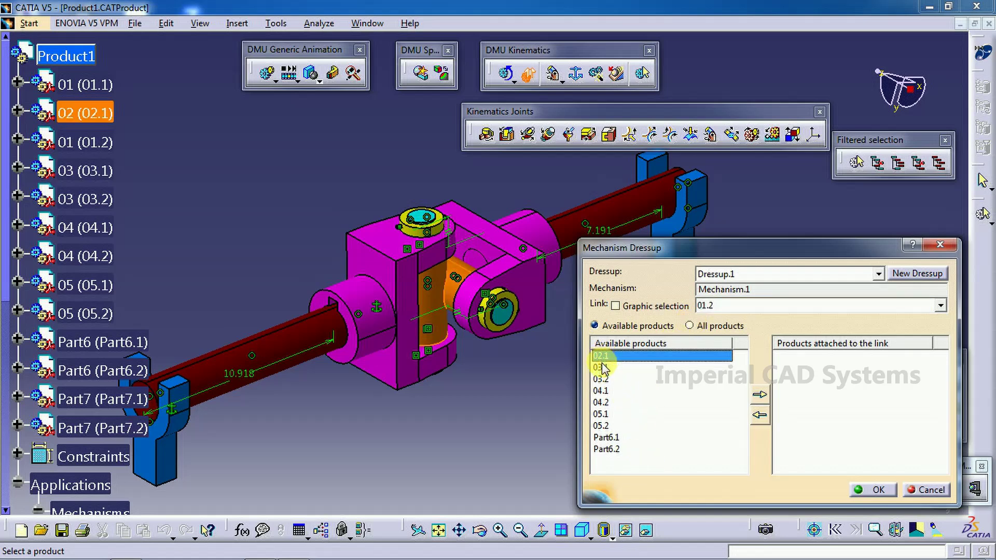
pyautogui.click(602, 369)
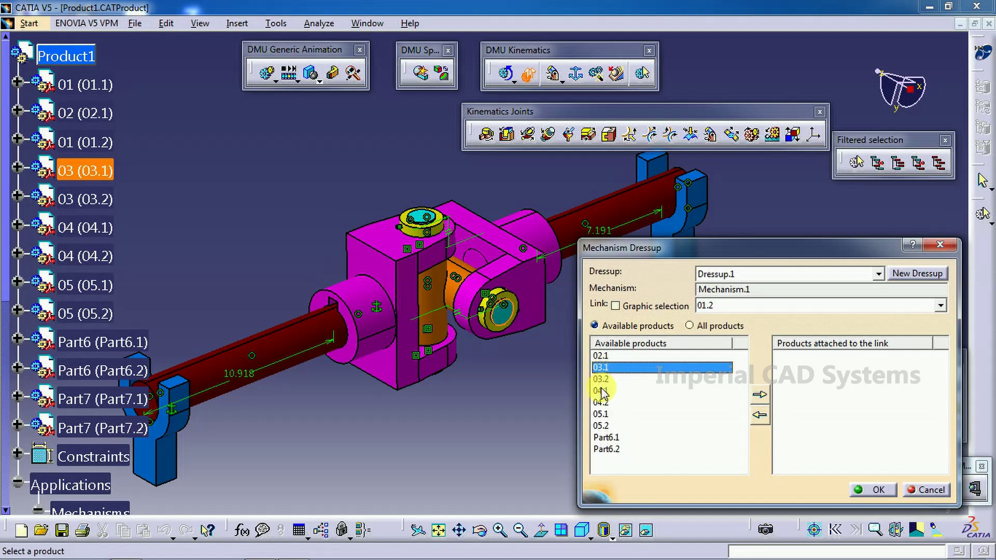
pyautogui.click(601, 379)
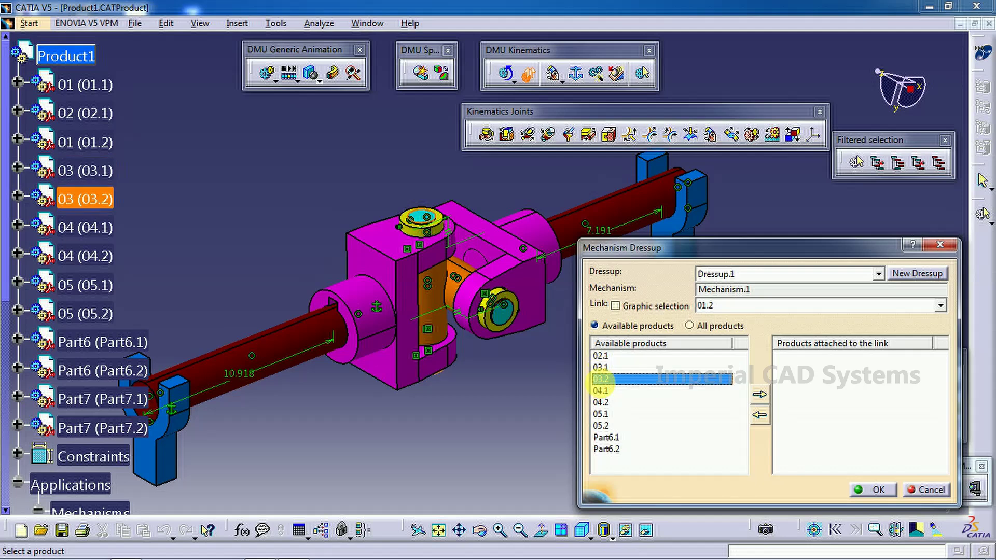
pyautogui.click(601, 392)
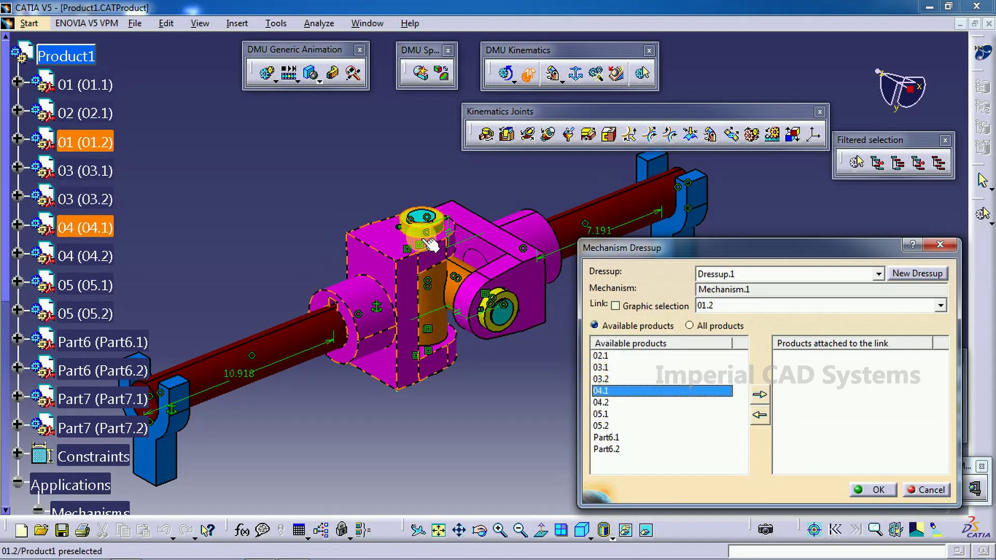
pyautogui.click(602, 403)
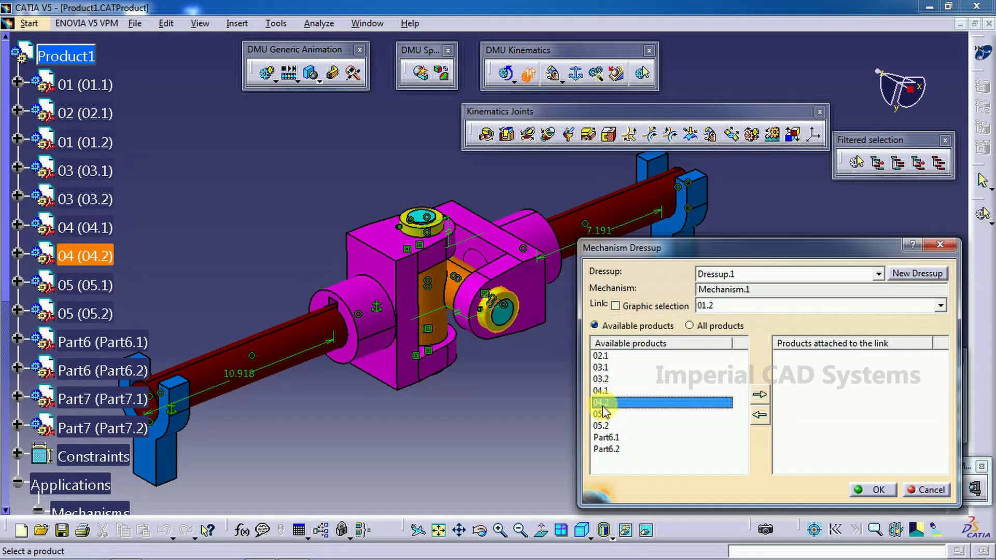
pyautogui.click(601, 414)
pyautogui.click(601, 426)
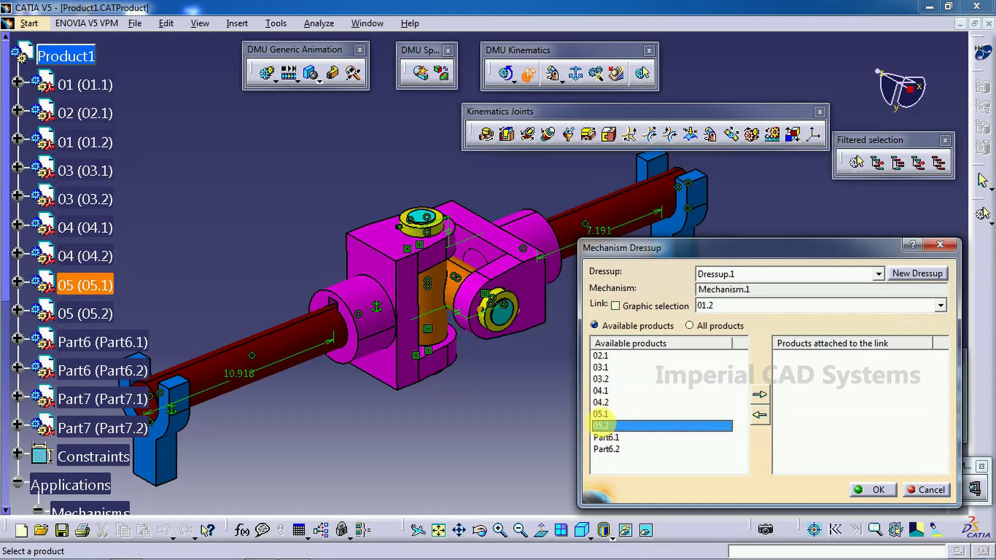
pyautogui.click(603, 438)
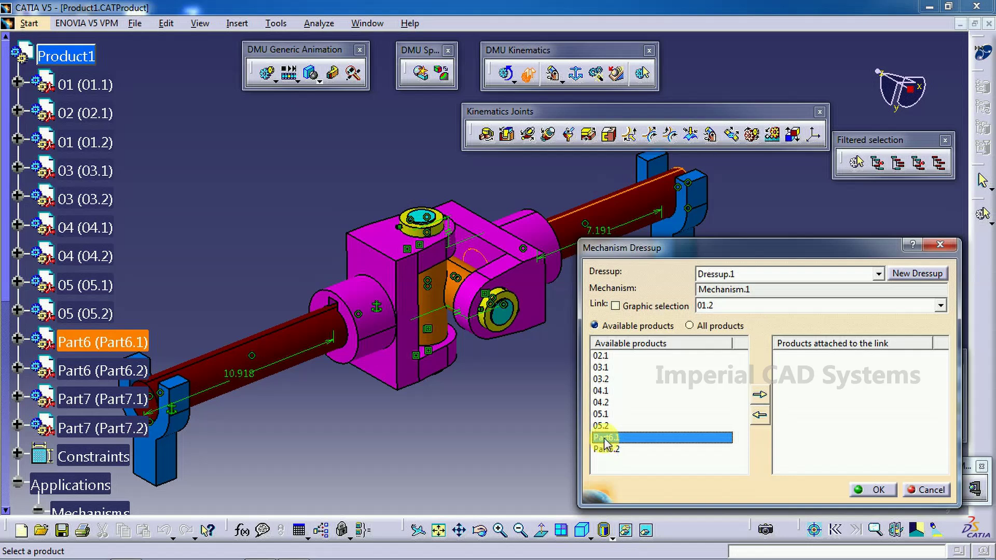
# Select all nine available products, attach them to link 01.2, and confirm the dressup.
pyautogui.moveTo(533, 253); pyautogui.dragTo(468, 258, button='middle')
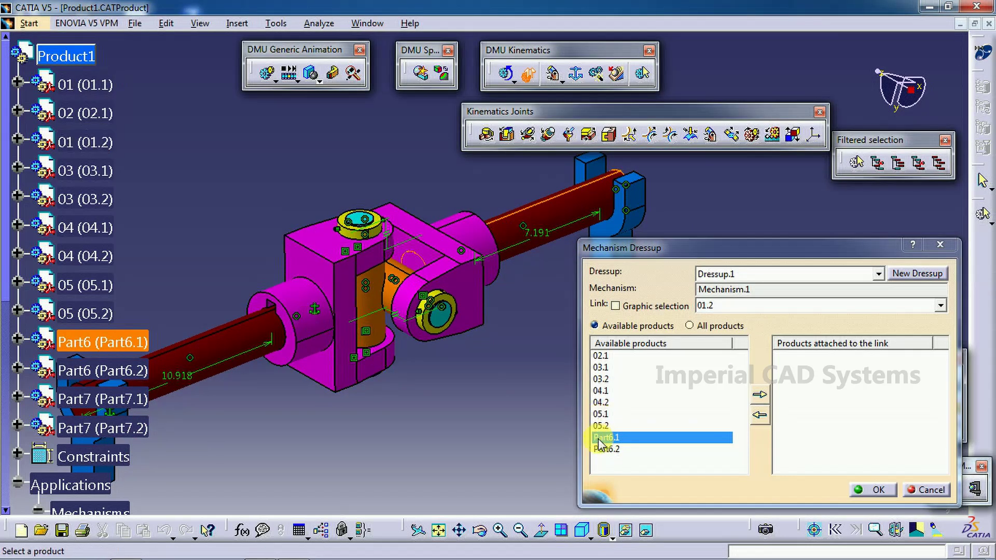
pyautogui.click(609, 449)
pyautogui.click(537, 248)
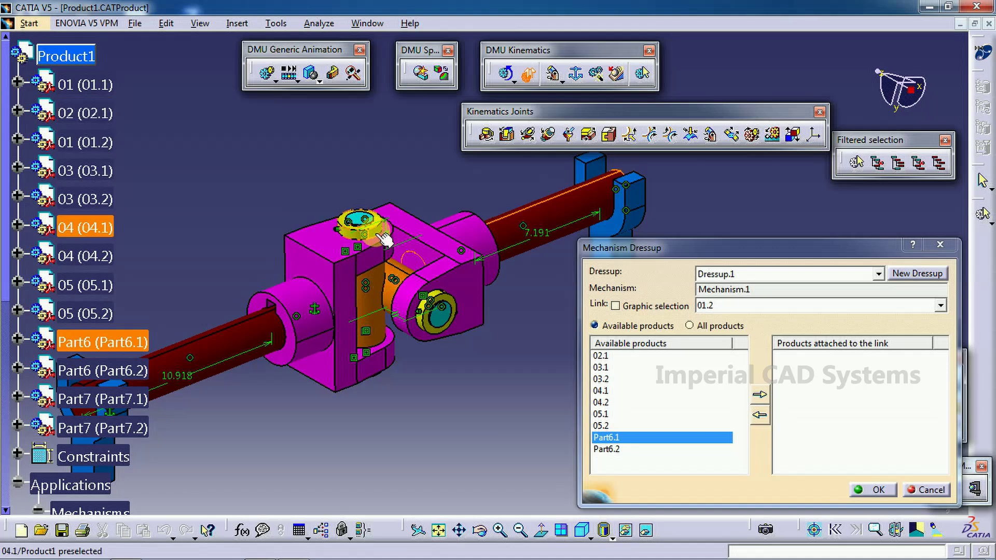
pyautogui.click(608, 450)
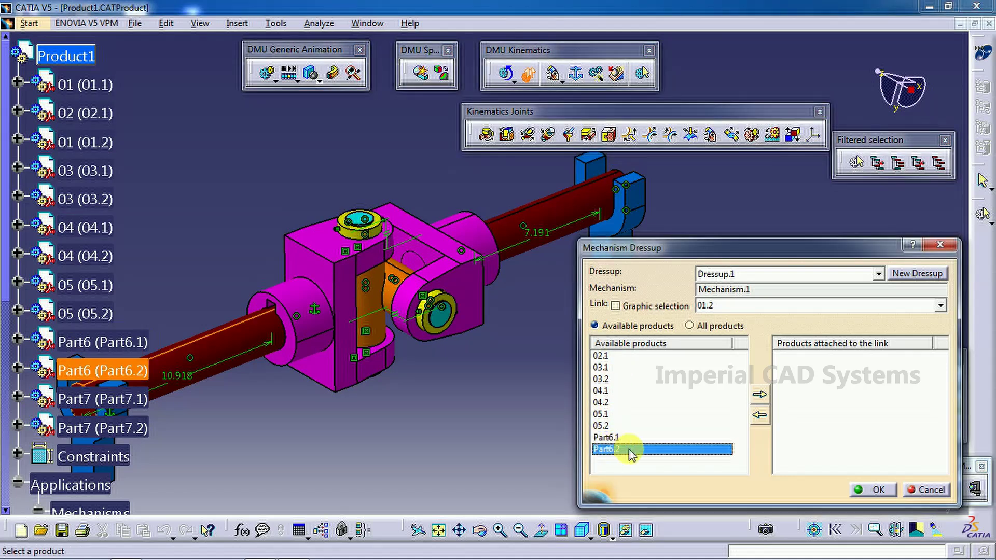
pyautogui.click(700, 452)
pyautogui.moveTo(657, 416); pyautogui.dragTo(621, 372)
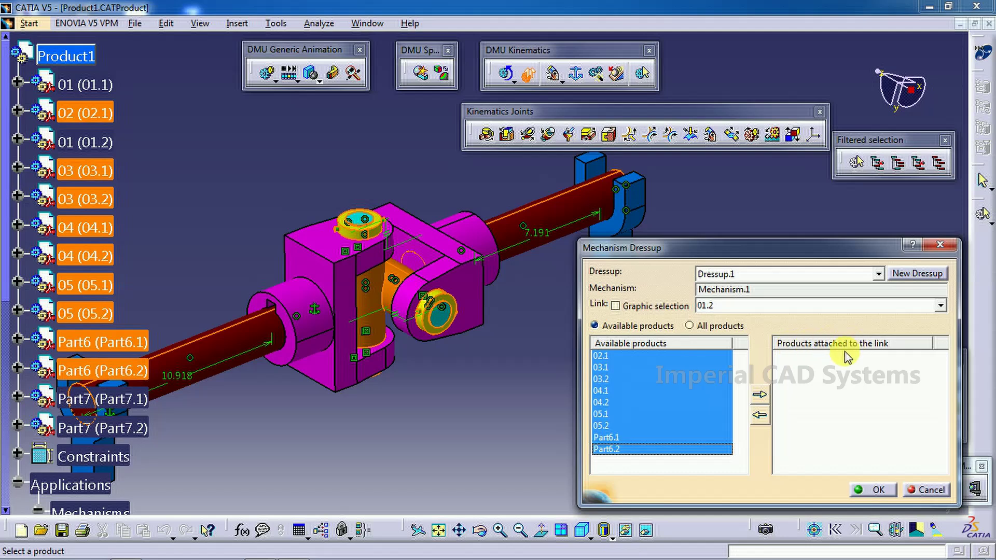
pyautogui.click(760, 395)
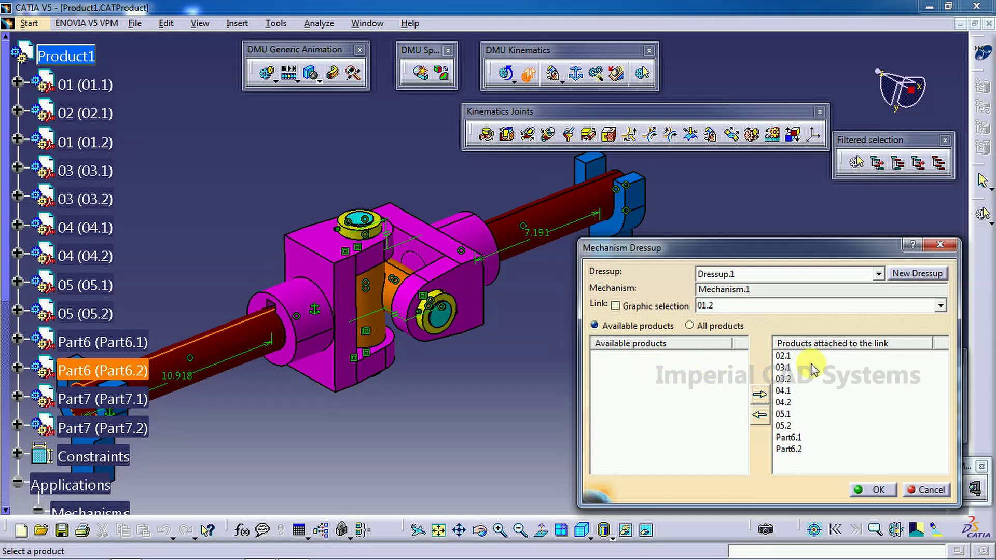
pyautogui.click(876, 490)
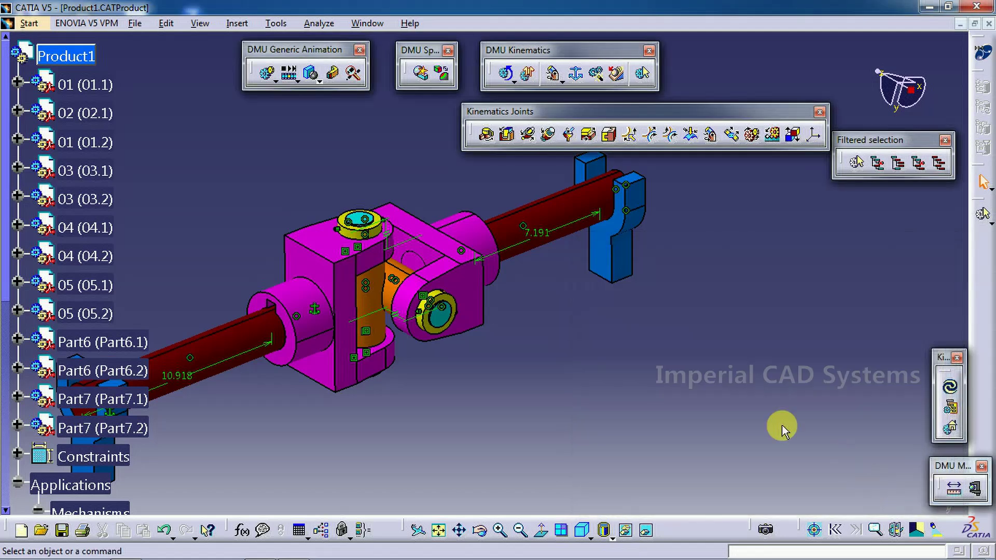
# Start a simulation of Mechanism.1 and record a position with Command.1 at -360.
pyautogui.click(267, 78)
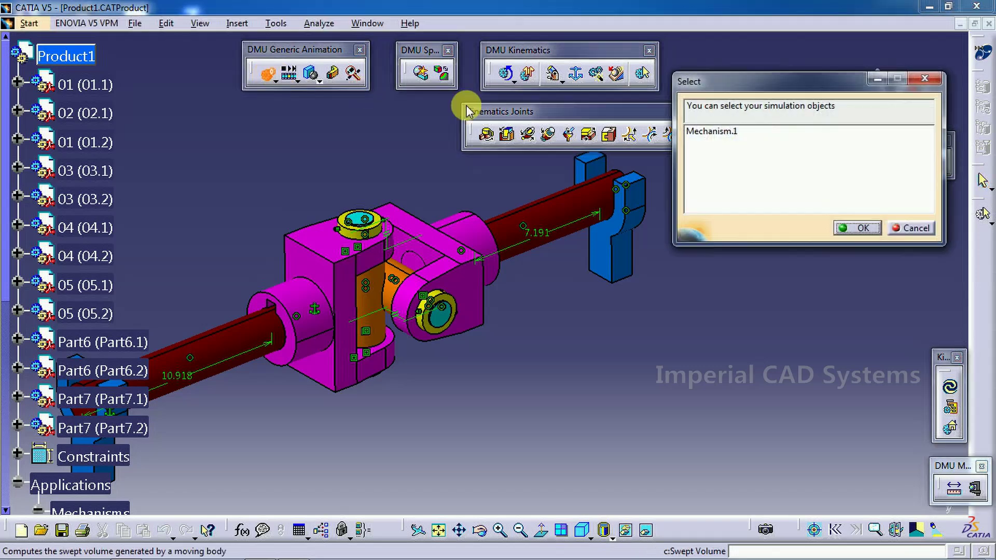
pyautogui.click(711, 133)
pyautogui.click(863, 228)
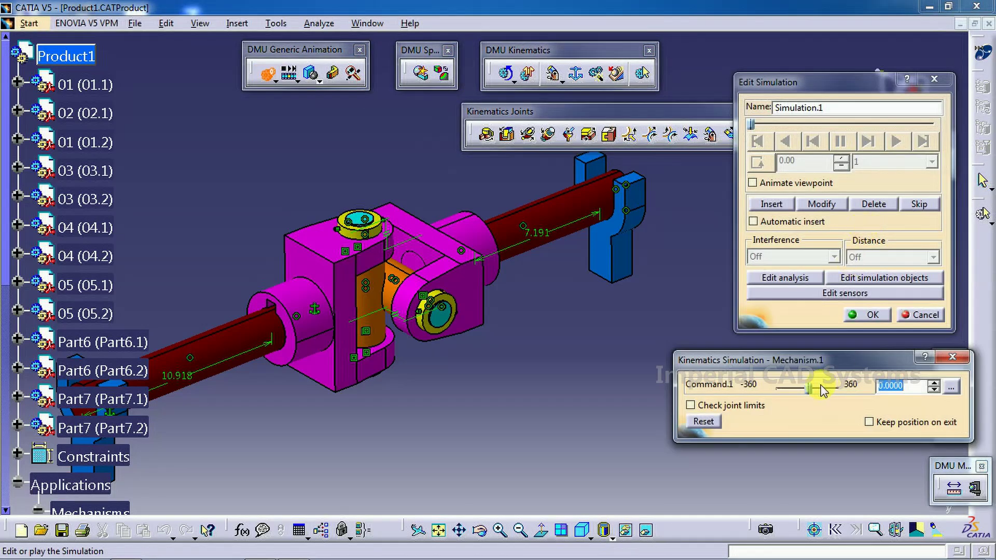
pyautogui.moveTo(809, 388); pyautogui.dragTo(767, 397)
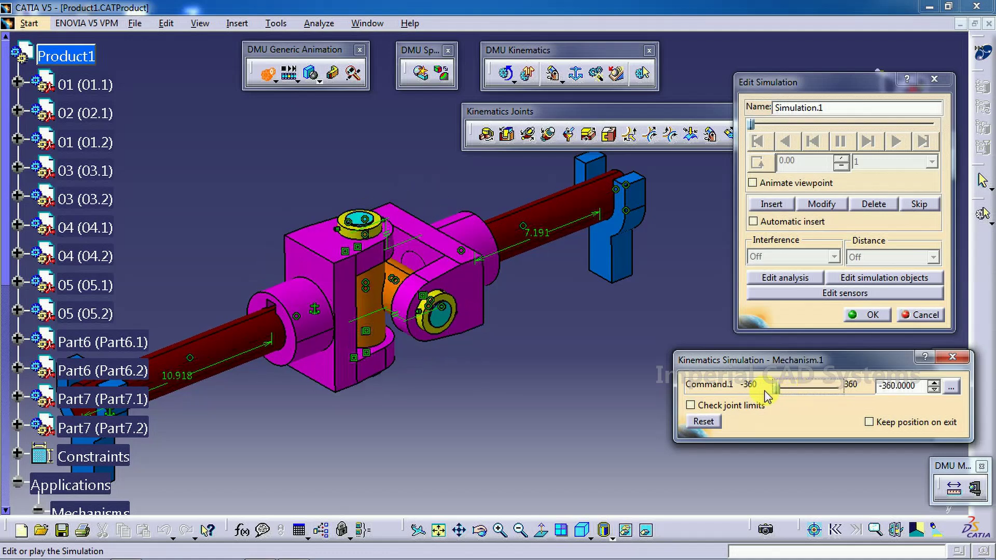
pyautogui.click(771, 205)
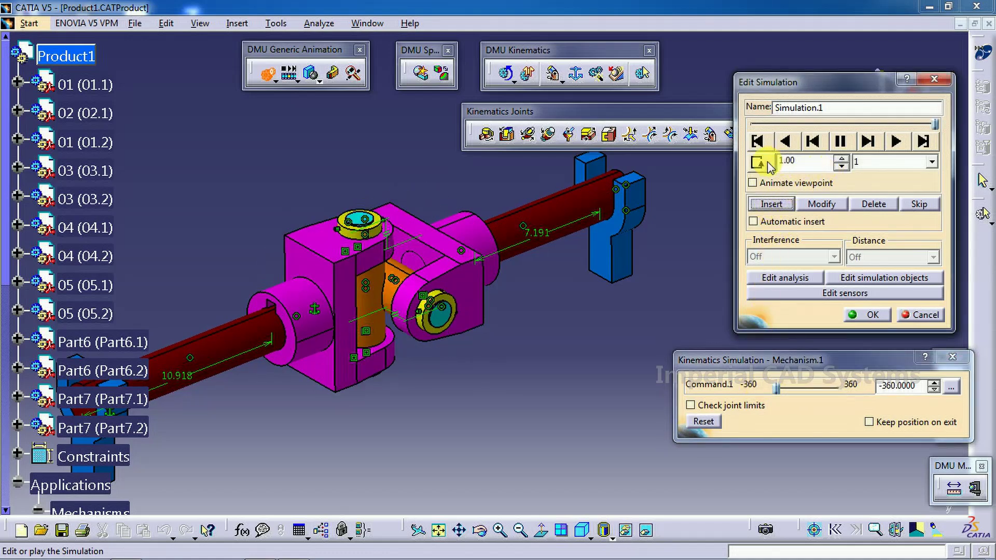
# Set the playback step to 0.01 and play the simulation backward.
pyautogui.click(867, 161)
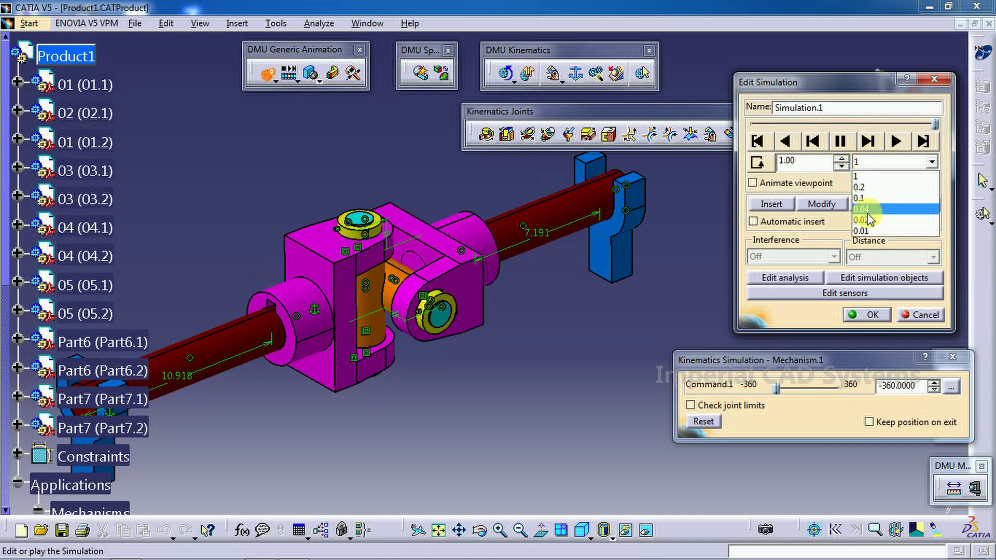
pyautogui.click(867, 230)
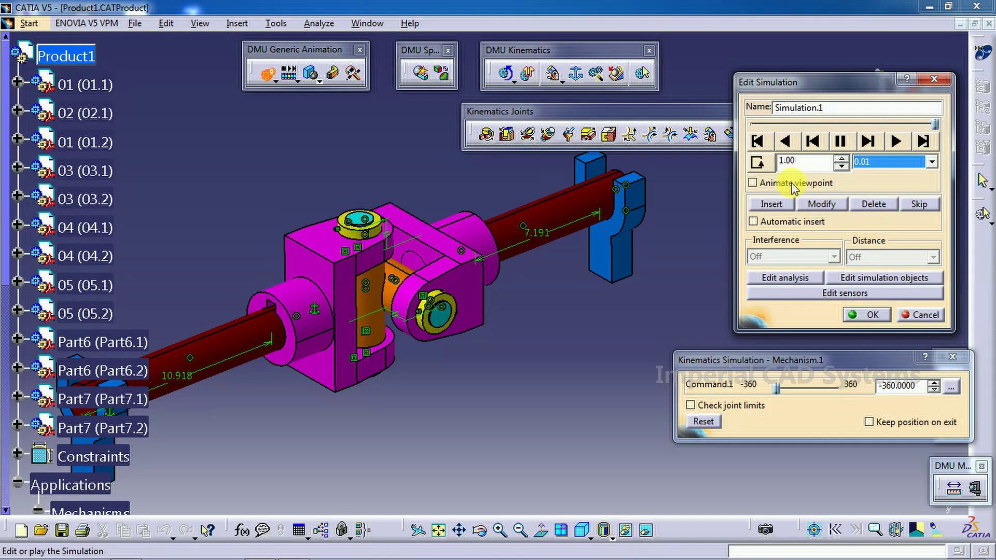
pyautogui.click(787, 142)
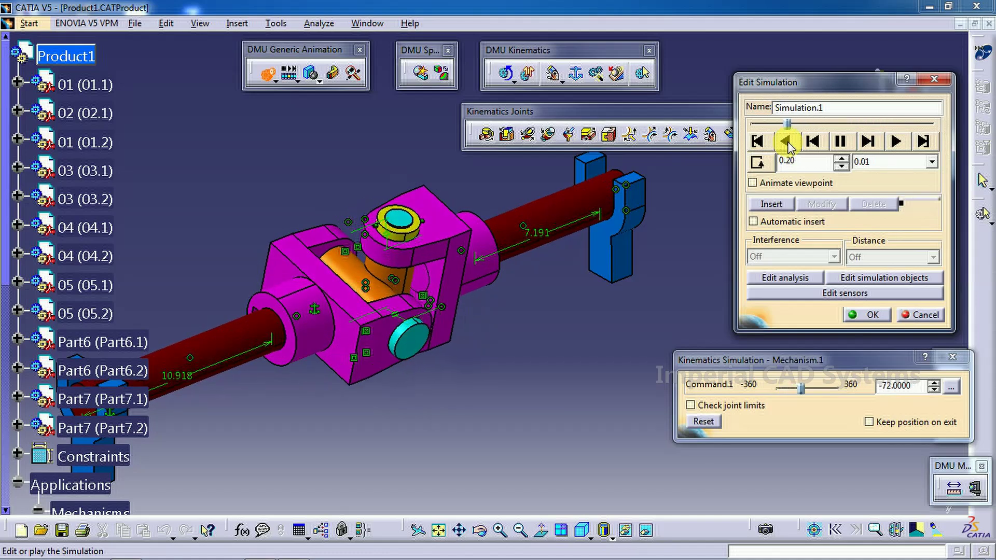
# Replay Simulation.1 looping at a 0.04 step, then confirm it and zoom out.
pyautogui.click(757, 164)
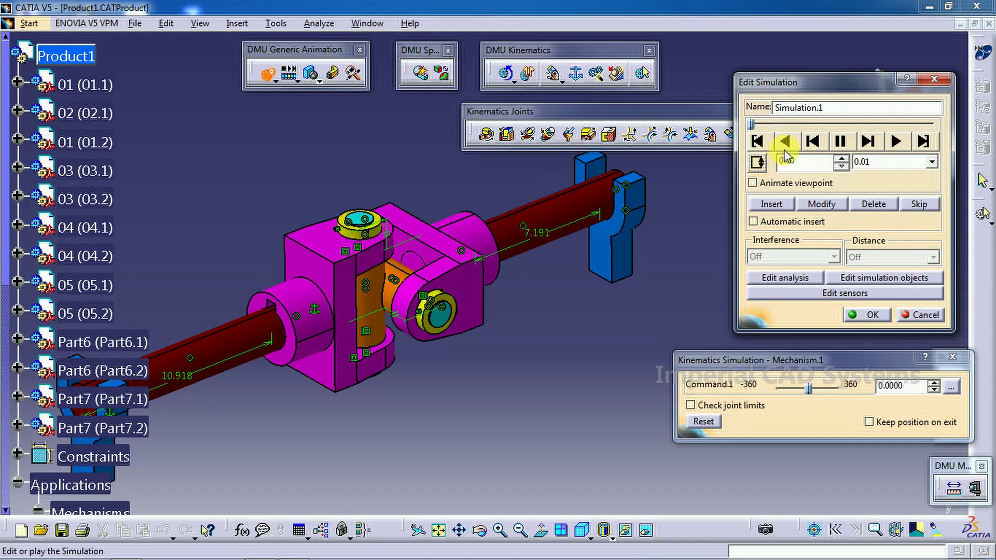
pyautogui.click(876, 162)
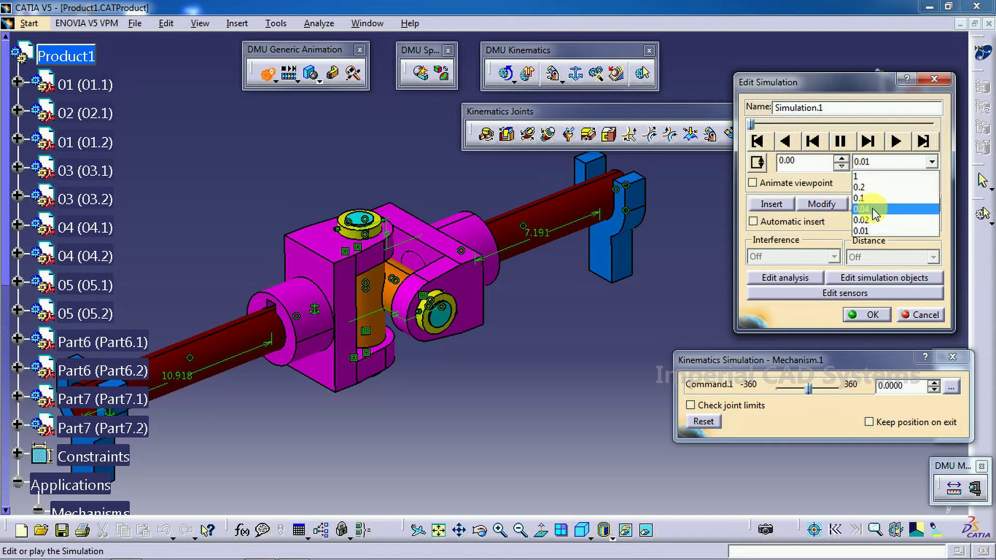
pyautogui.click(873, 211)
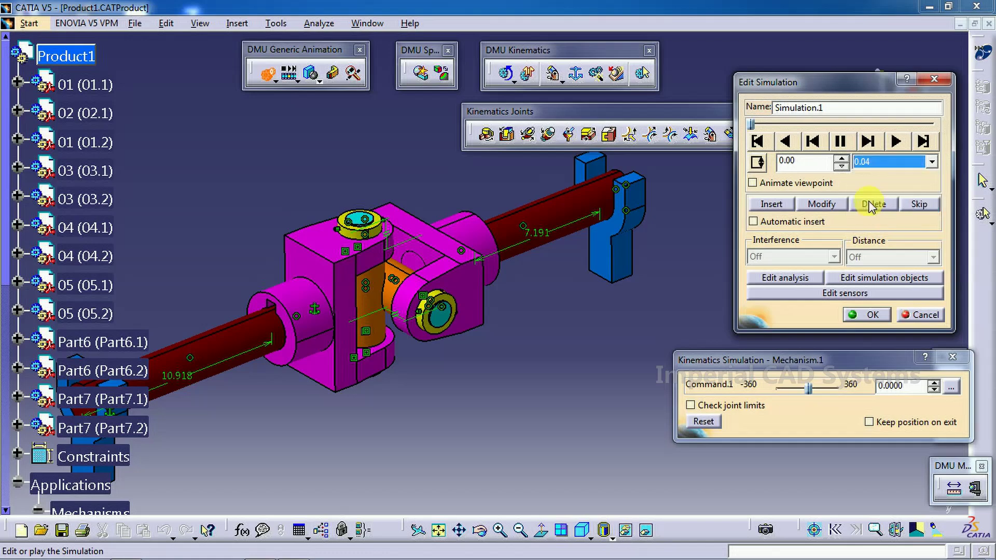
pyautogui.click(786, 142)
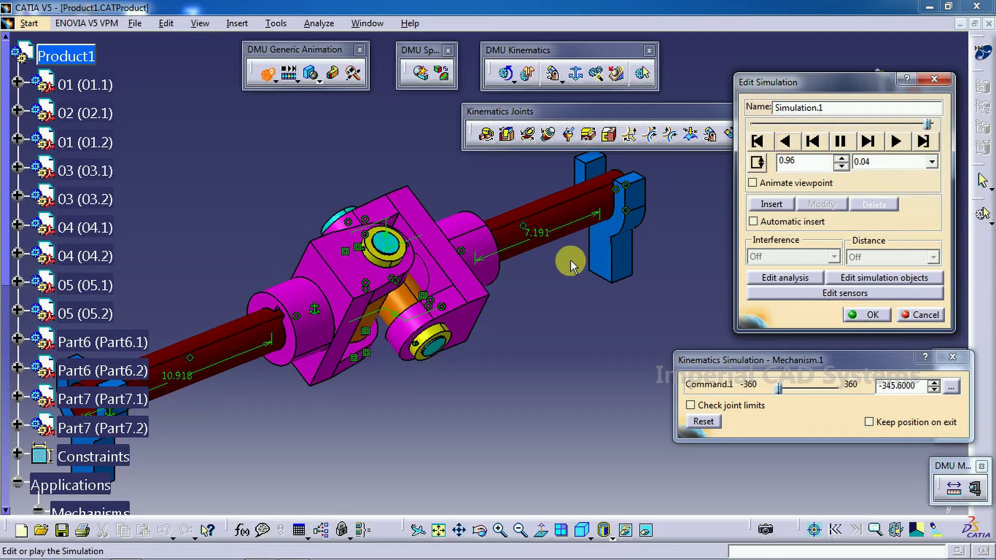
pyautogui.moveTo(571, 265); pyautogui.dragTo(704, 289, button='middle')
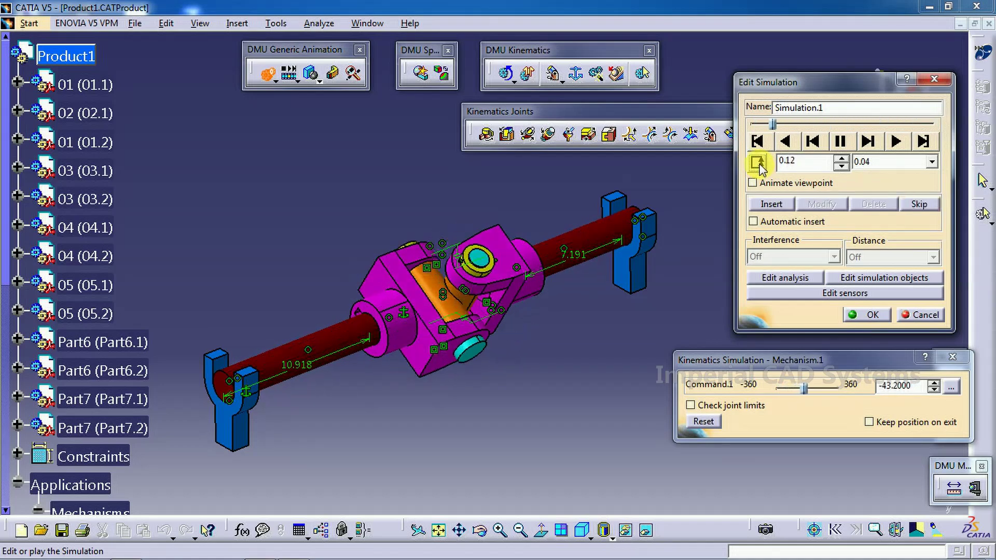
pyautogui.keyDown('ctrl'); pyautogui.moveTo(616, 331); pyautogui.dragTo(633, 287, button='middle'); pyautogui.keyUp('ctrl')
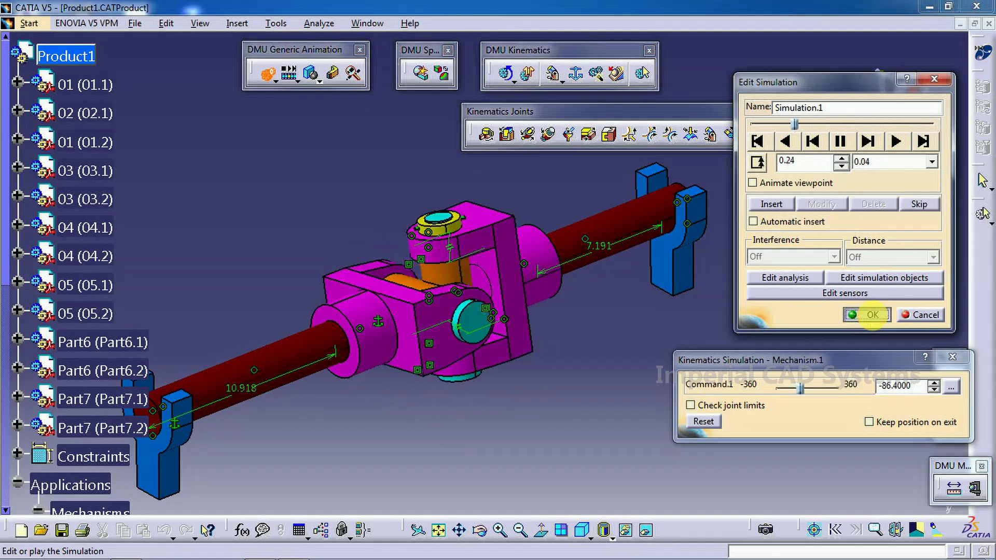
pyautogui.click(873, 315)
pyautogui.moveTo(621, 392); pyautogui.dragTo(688, 386, button='middle')
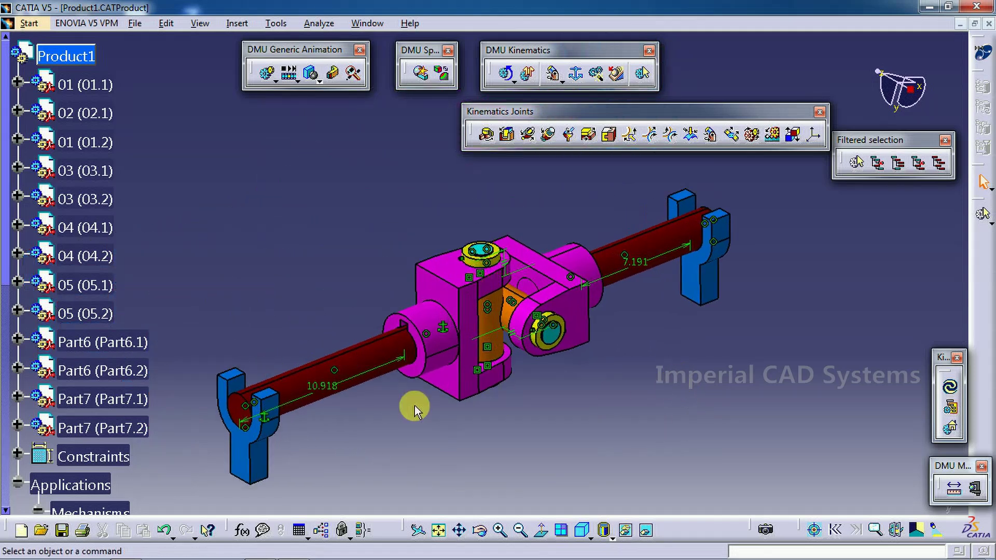
# Collapse Mechanism.1 and expand Simulation.1 in the specification tree.
pyautogui.scroll(-4, 185, 372)
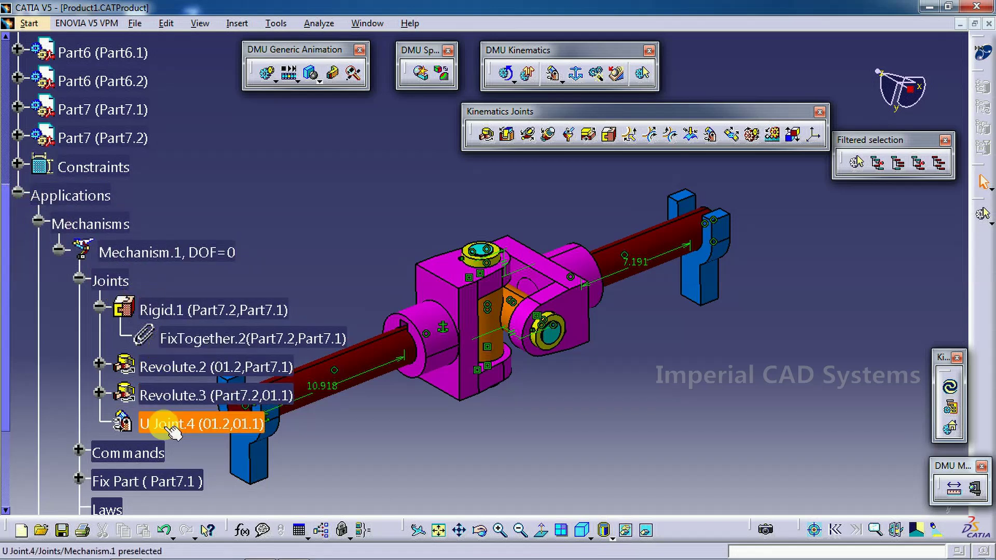
pyautogui.click(59, 250)
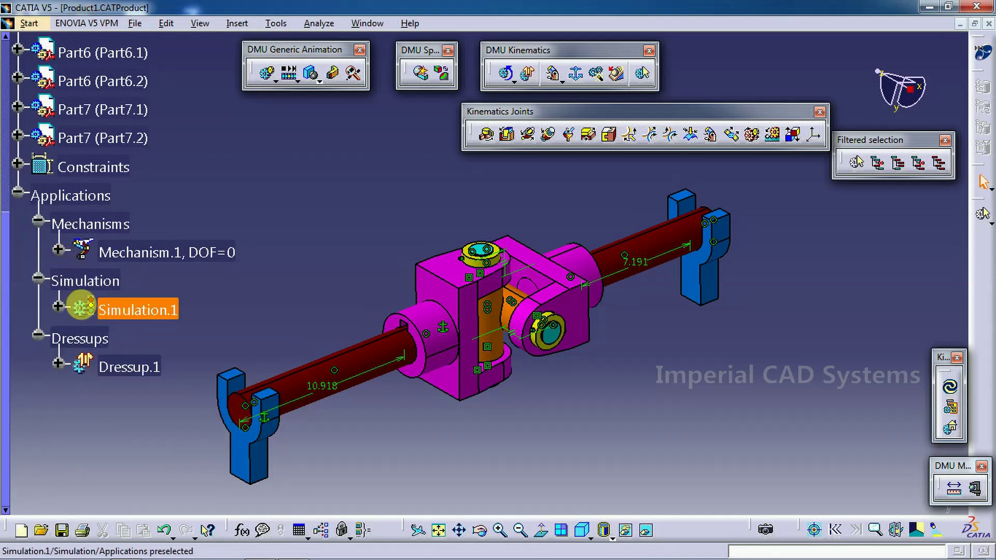
pyautogui.click(58, 307)
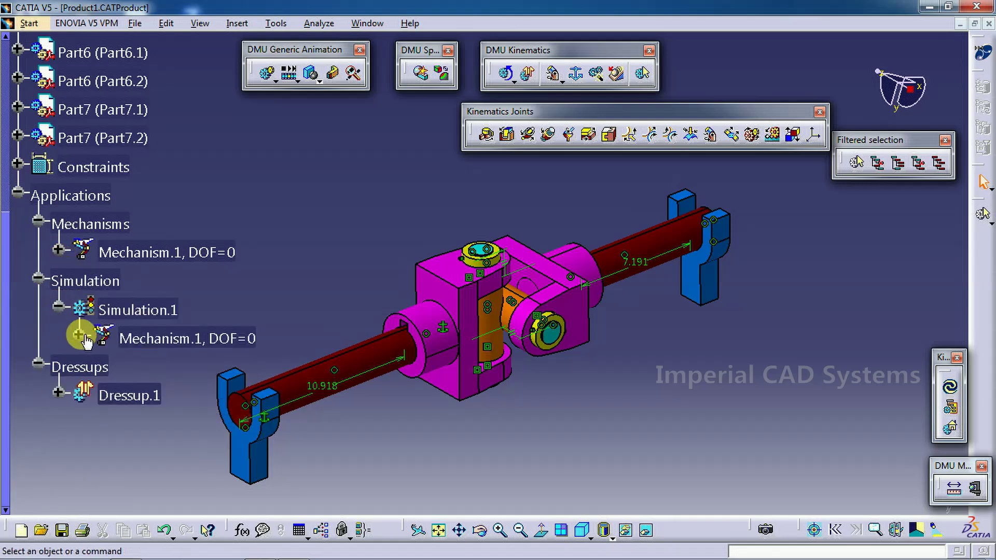
# Reopen Simulation.1 and replay the coupling's rotation at a 0.04 step size.
pyautogui.doubleClick(140, 312)
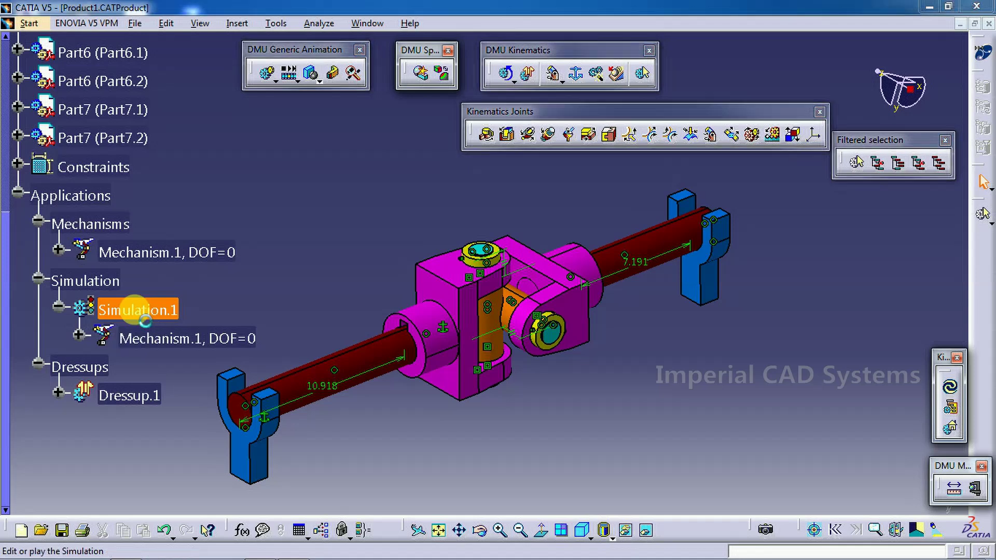
pyautogui.click(853, 163)
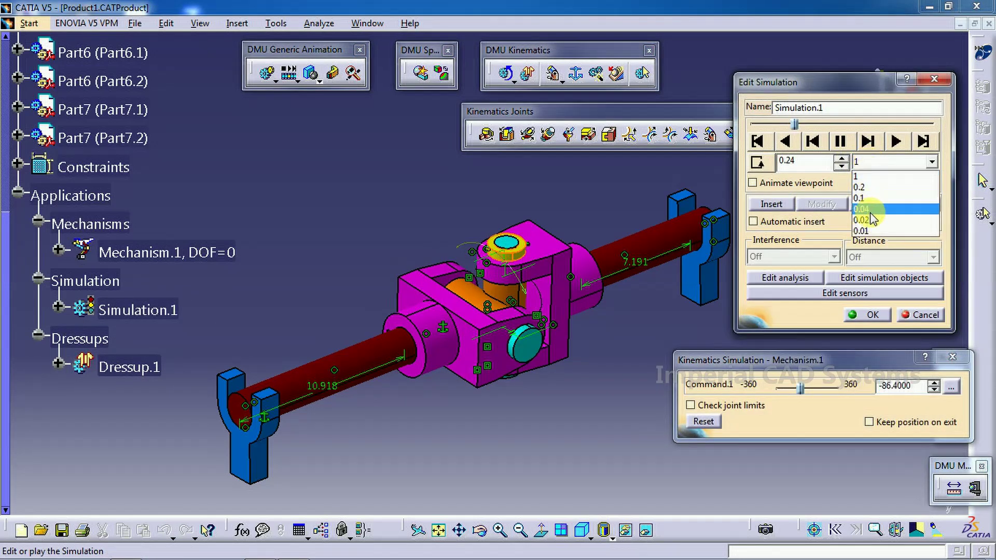
pyautogui.click(880, 222)
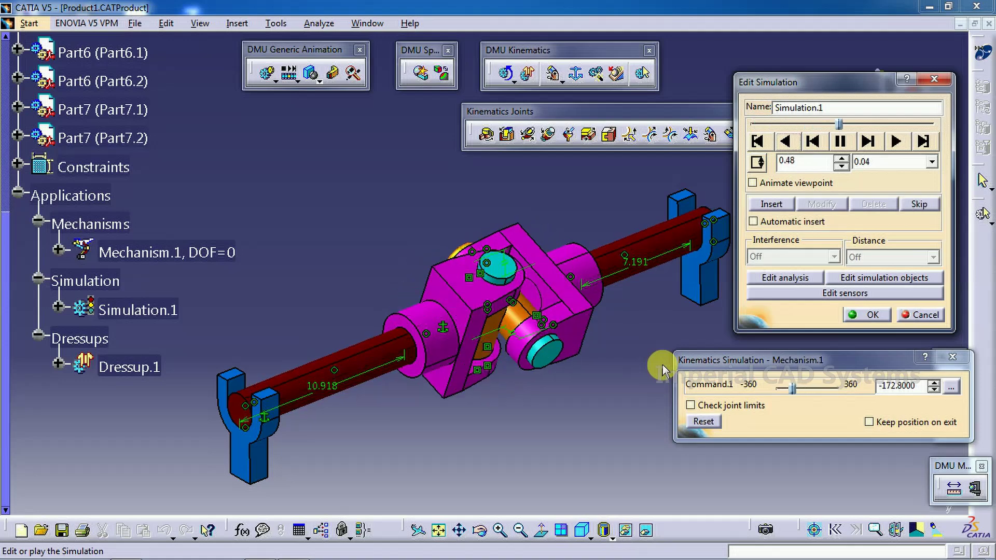
pyautogui.moveTo(660, 340); pyautogui.dragTo(637, 335, button='middle')
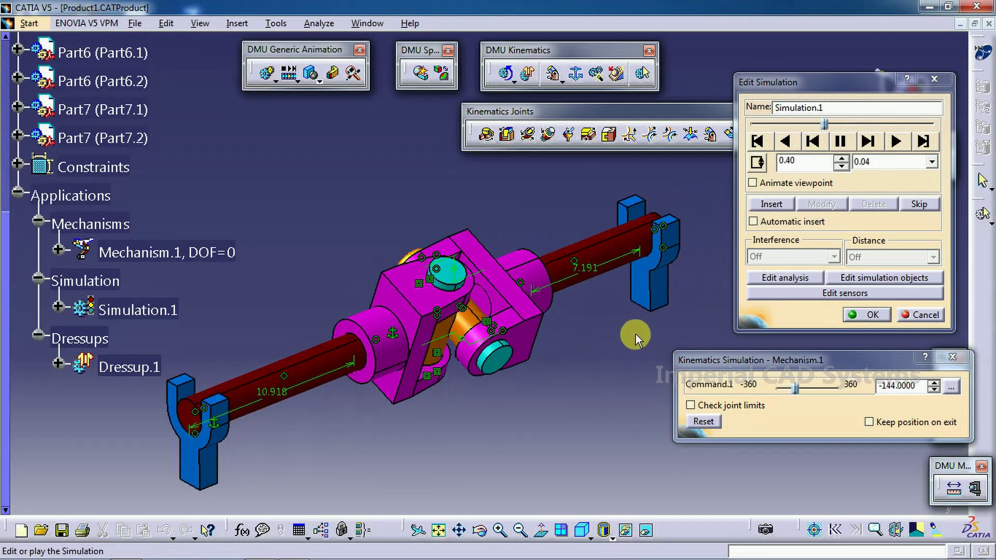